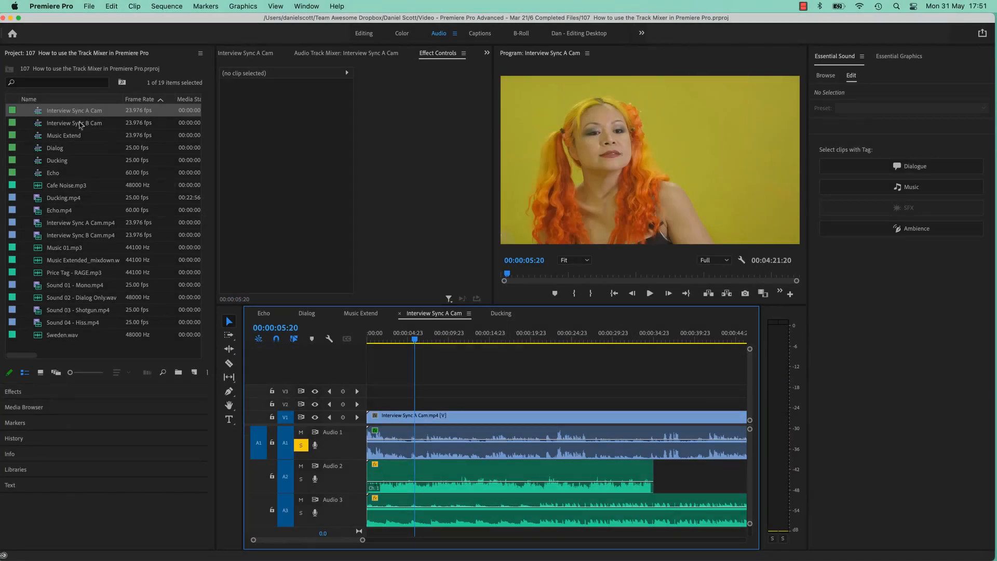
pyautogui.click(51, 112)
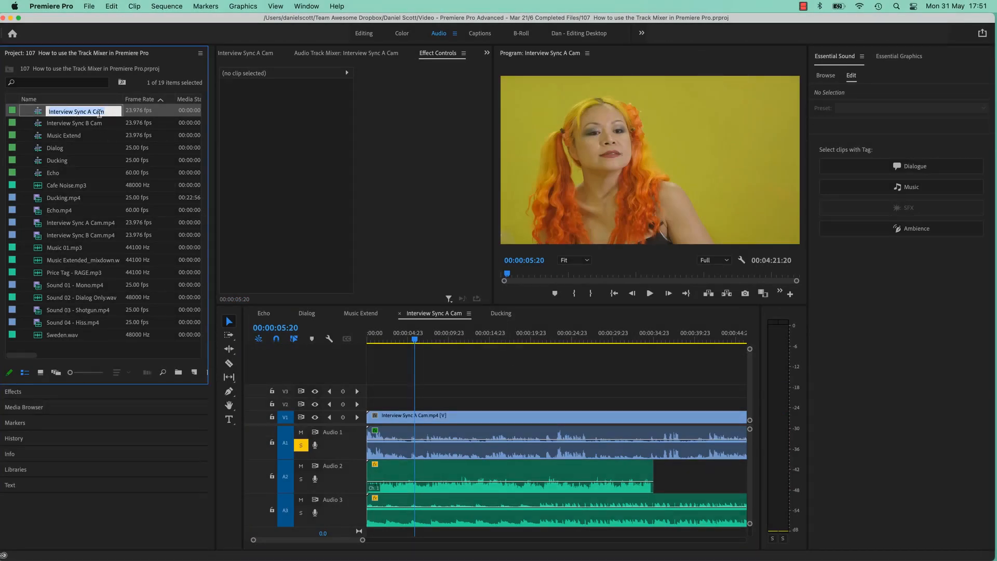
pyautogui.click(113, 112)
pyautogui.click(467, 378)
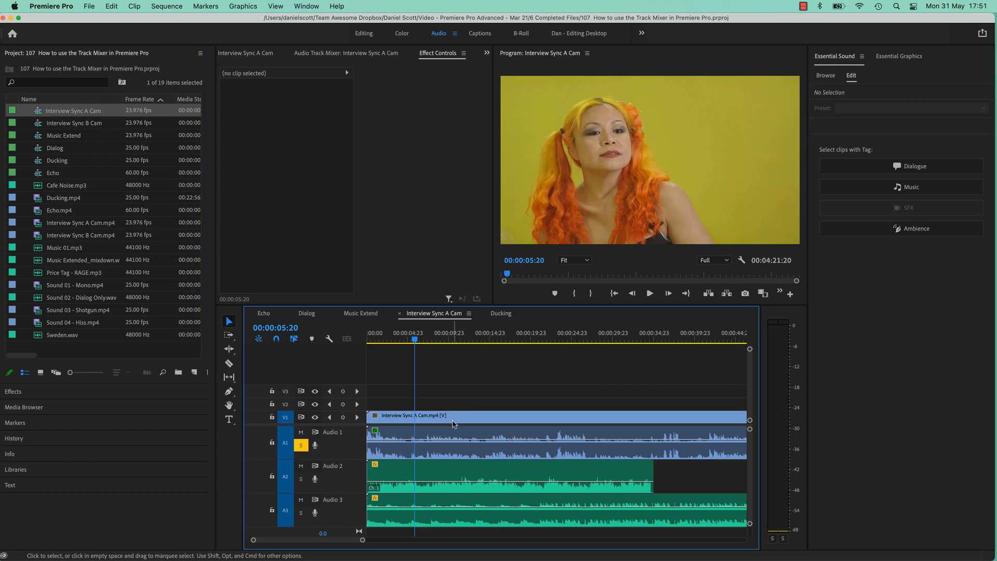
# - Inspect the interview, café noise and music clips in the timeline, opening Cafe Noise.mp3 and Music 01.mp3 in the Source Monitor
pyautogui.click(400, 422)
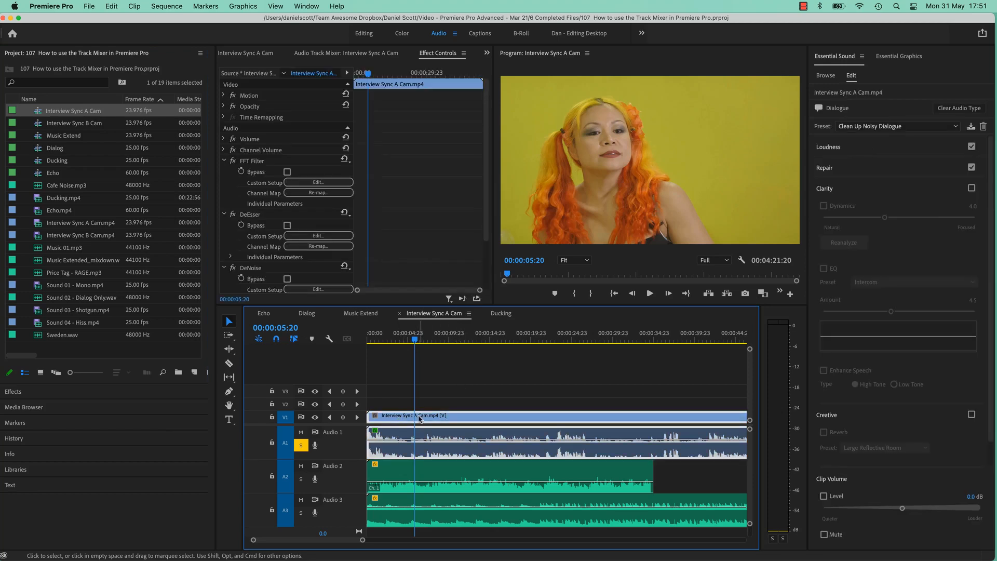
pyautogui.click(404, 476)
pyautogui.click(405, 500)
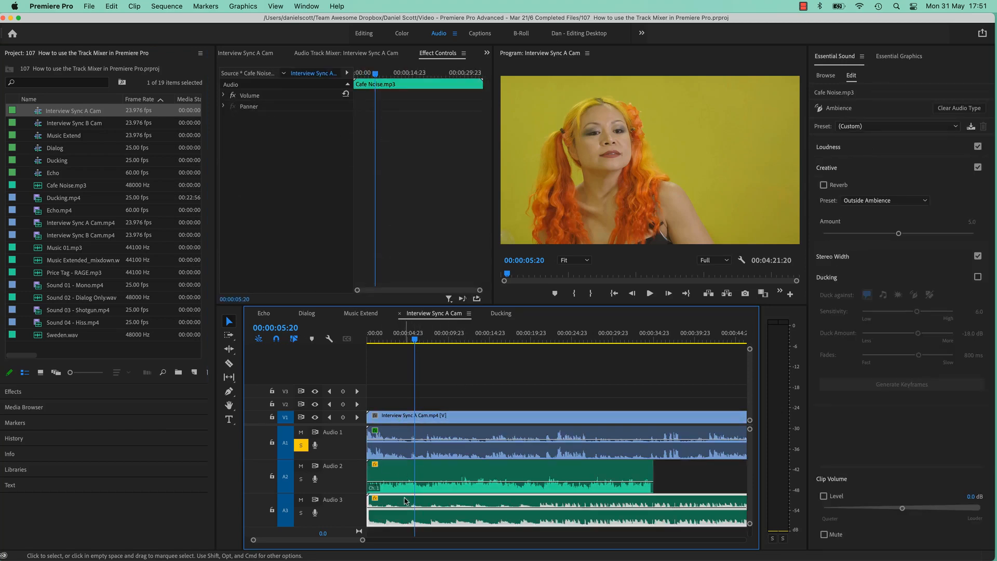
pyautogui.click(435, 472)
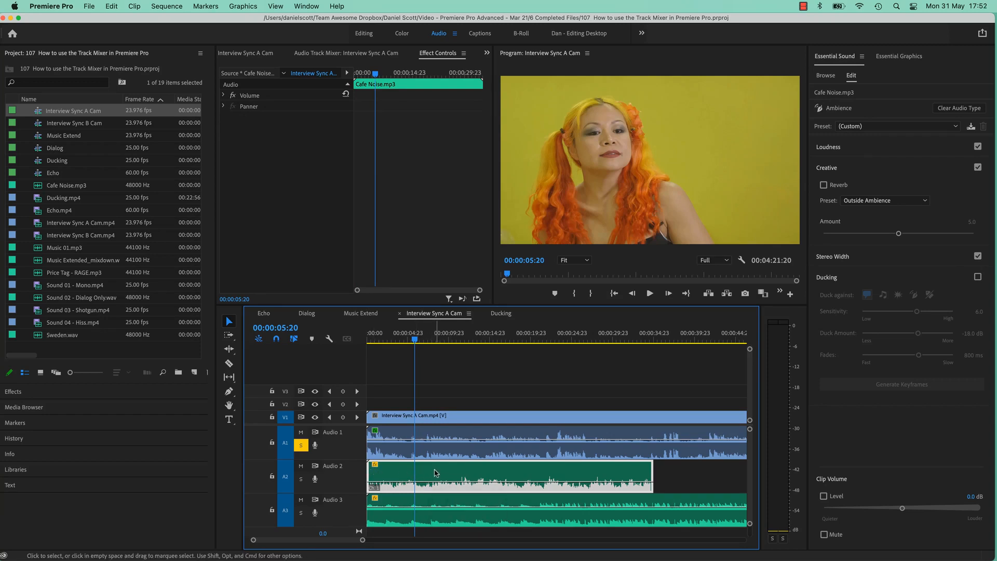
pyautogui.doubleClick(438, 476)
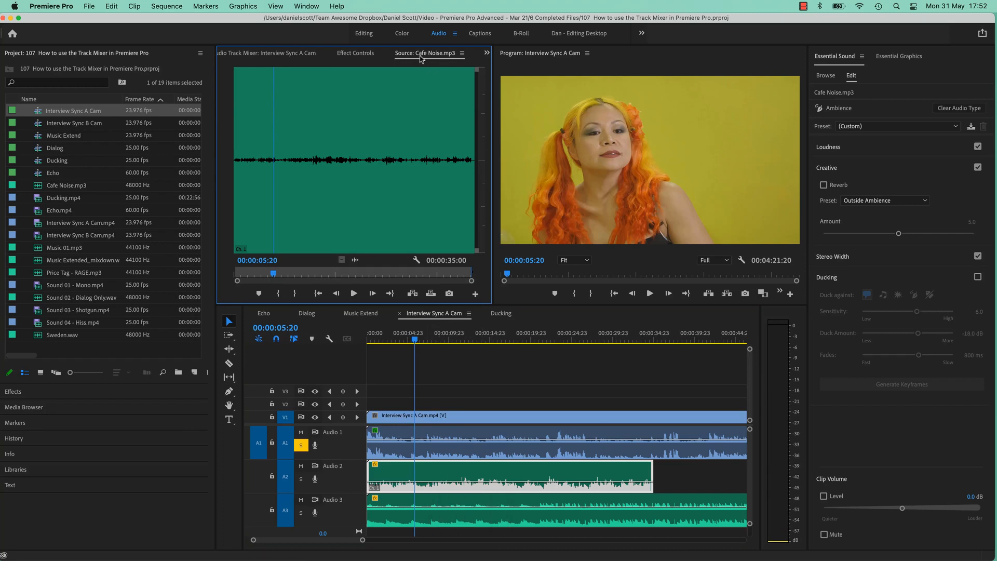
pyautogui.doubleClick(448, 504)
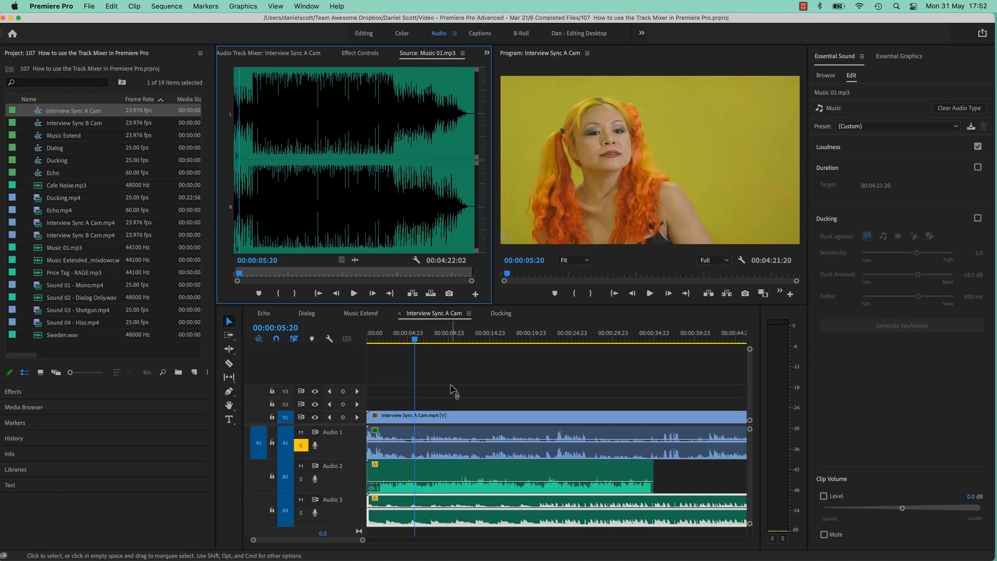
pyautogui.click(416, 363)
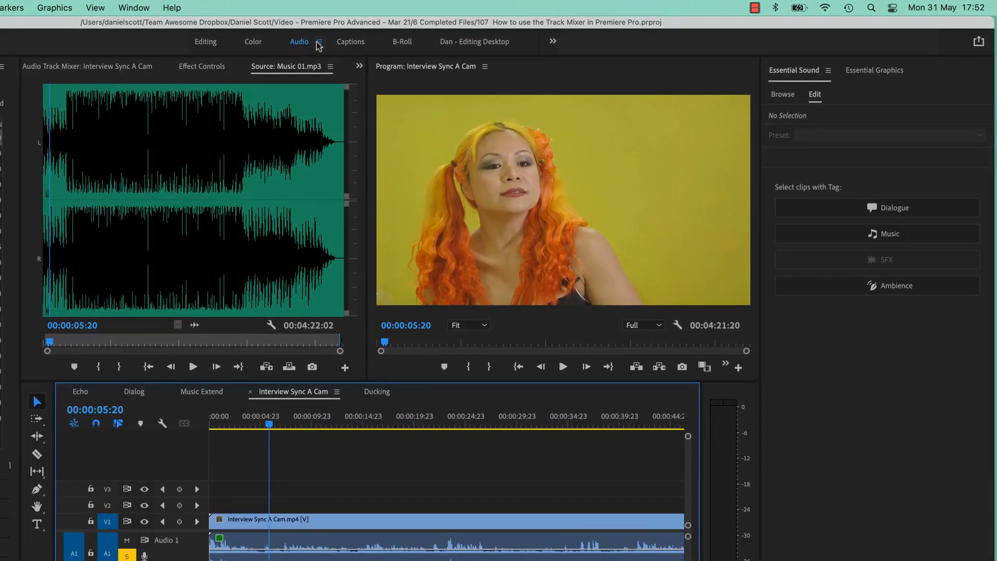
# - Open the Audio Track Mixer for the Interview Sync A Cam sequence
pyautogui.click(359, 66)
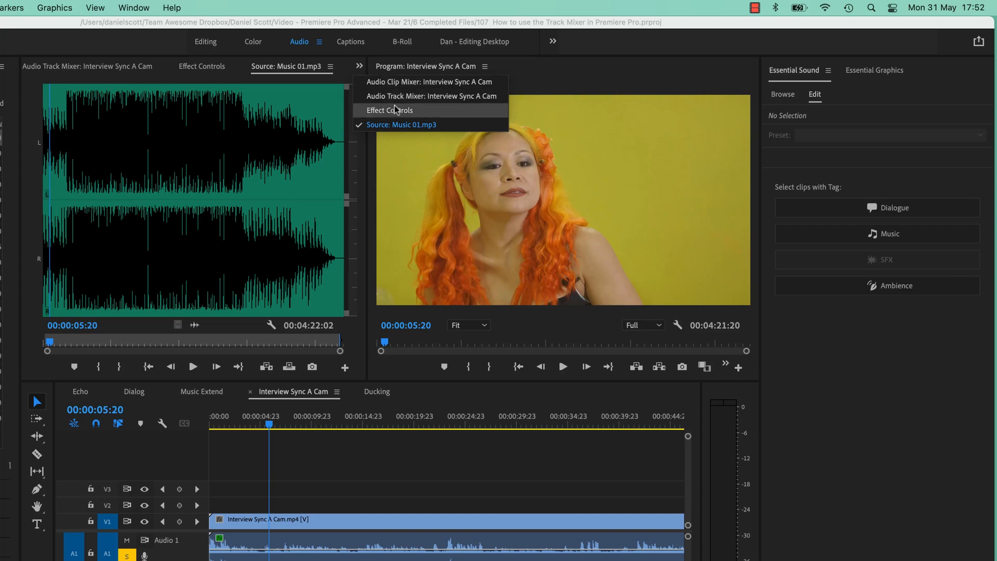
pyautogui.click(134, 8)
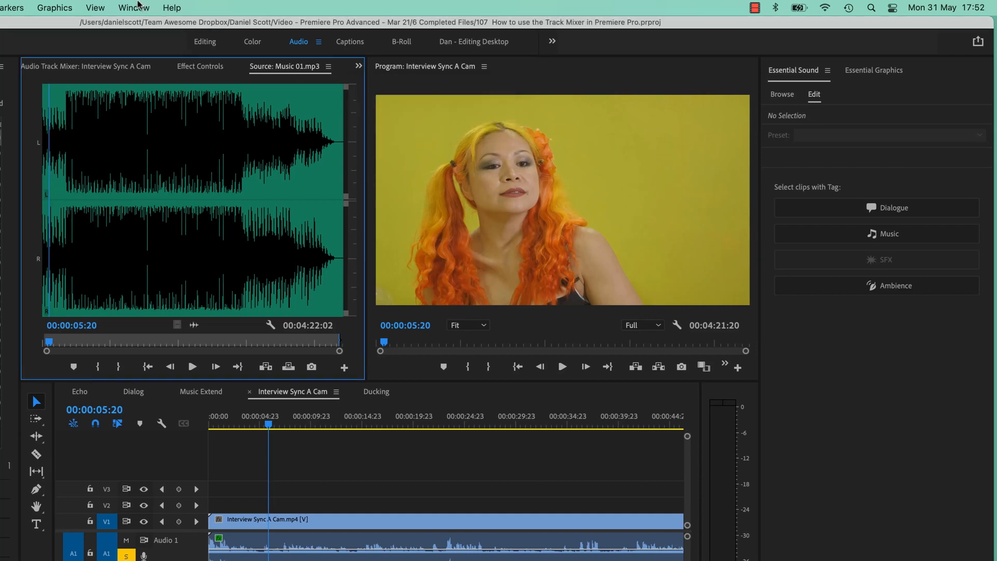
pyautogui.click(134, 7)
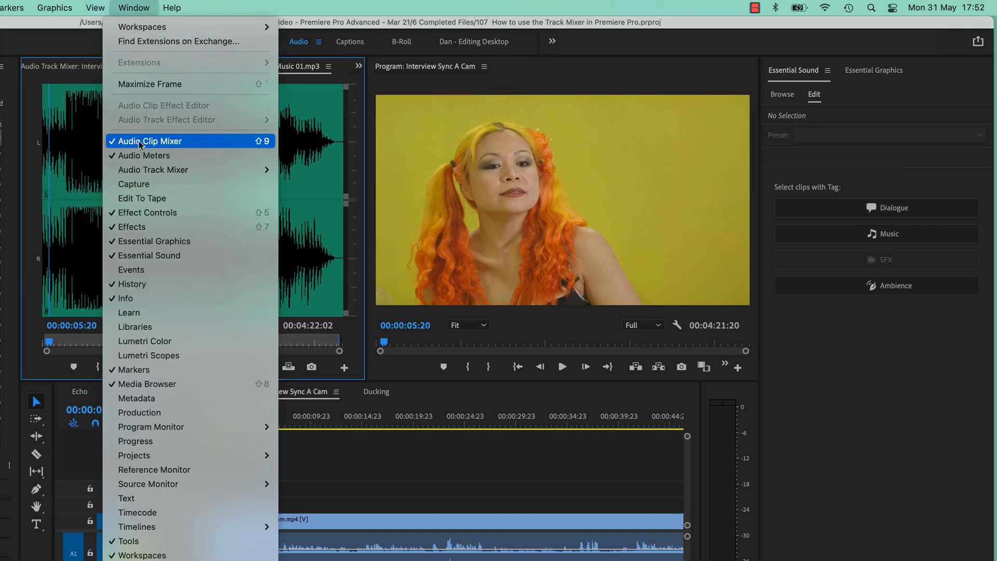
pyautogui.moveTo(143, 173)
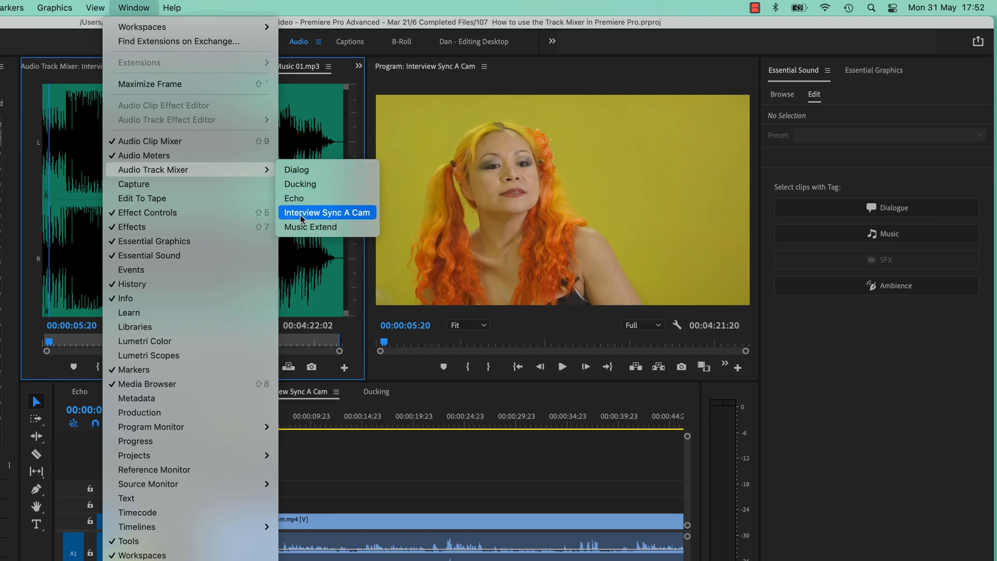
pyautogui.click(353, 215)
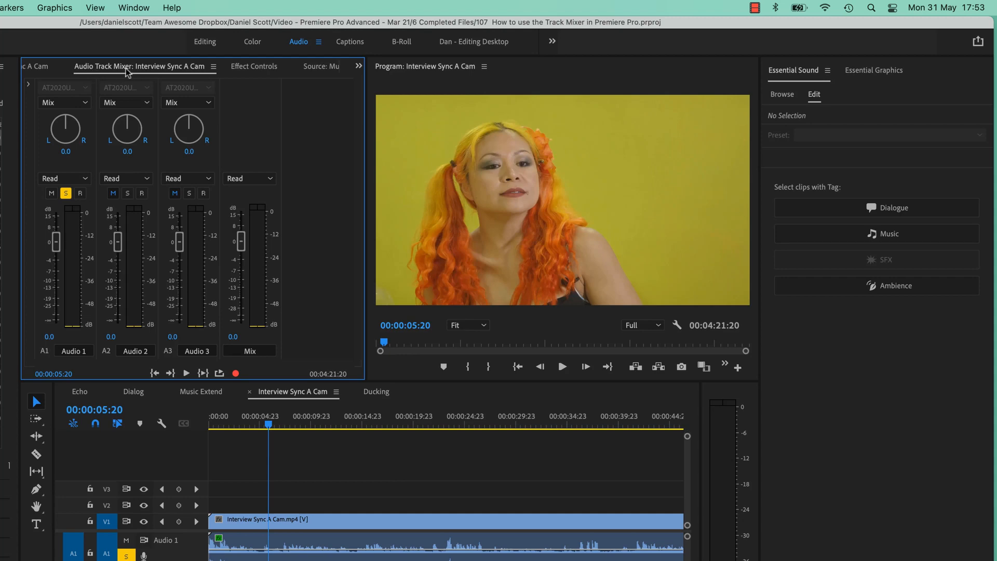
pyautogui.click(316, 549)
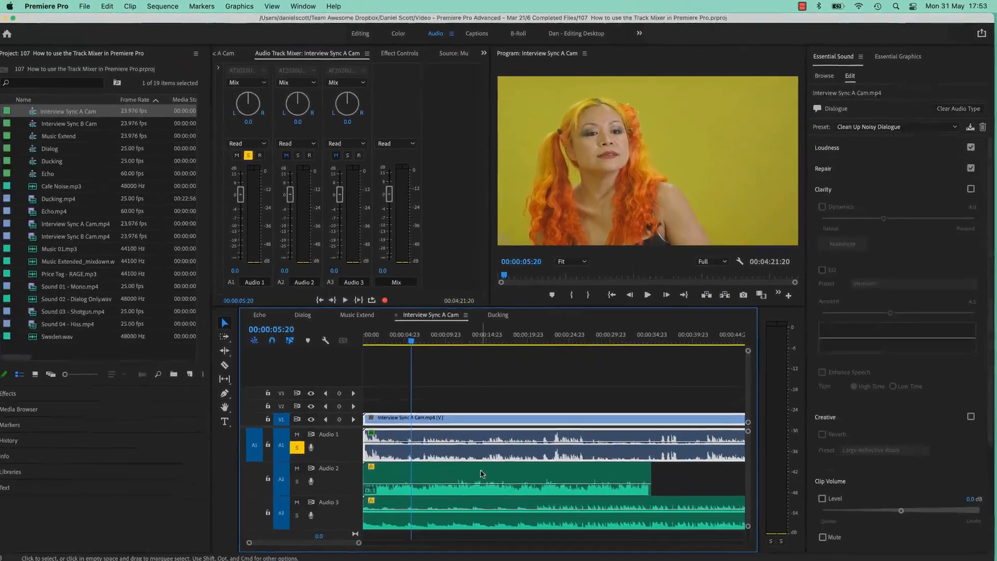
pyautogui.click(481, 474)
pyautogui.click(529, 509)
pyautogui.click(542, 472)
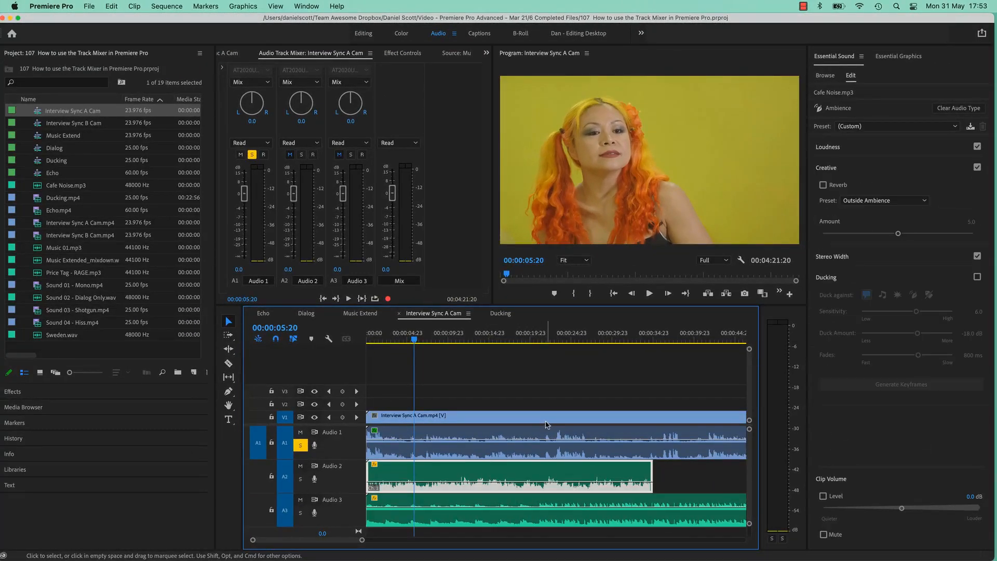
pyautogui.click(550, 421)
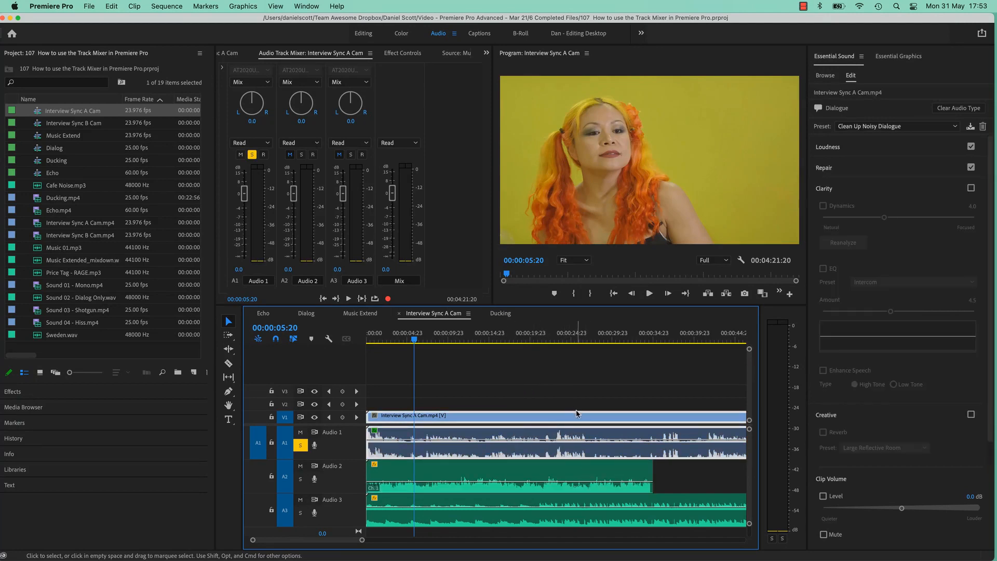
# - Fit the whole sequence in the timeline and add Ducking.mp4 on V1 and A1 directly after the Interview Sync A Cam clip
pyautogui.press('\\')
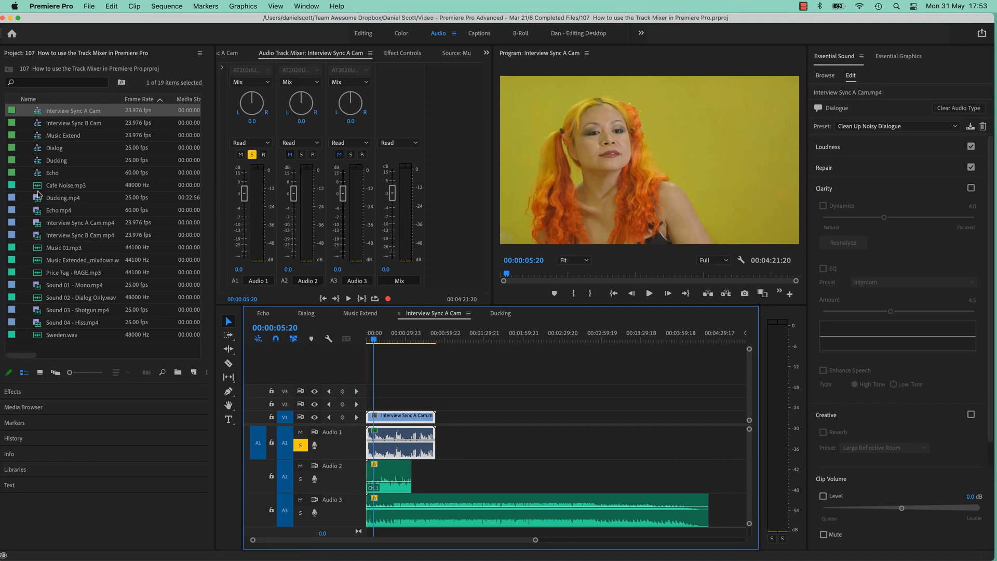
pyautogui.moveTo(39, 195); pyautogui.dragTo(453, 415)
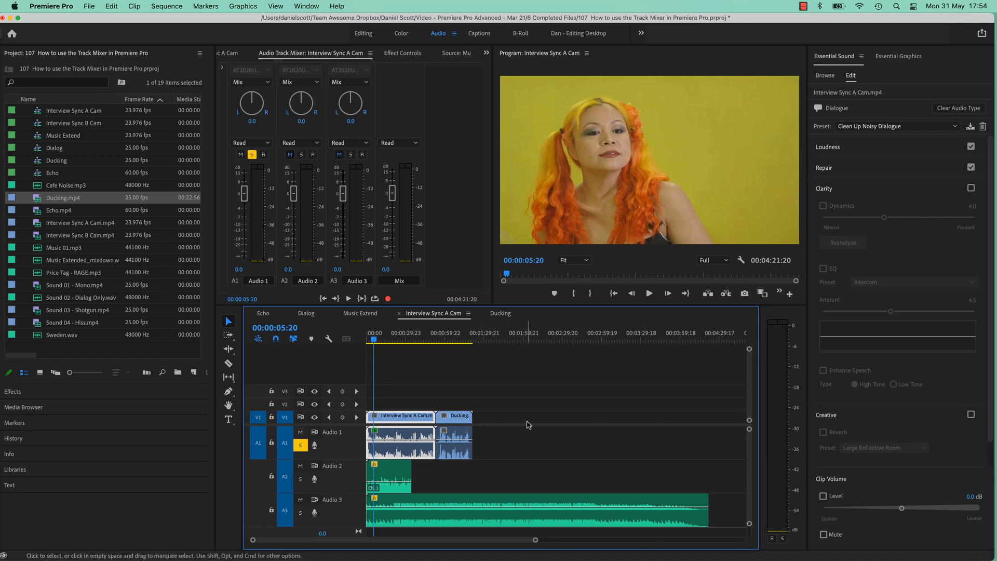
# - Unsolo Audio 1 and play parts of the interview and Ducking clips to compare their levels in the Audio Clip Mixer
pyautogui.click(229, 53)
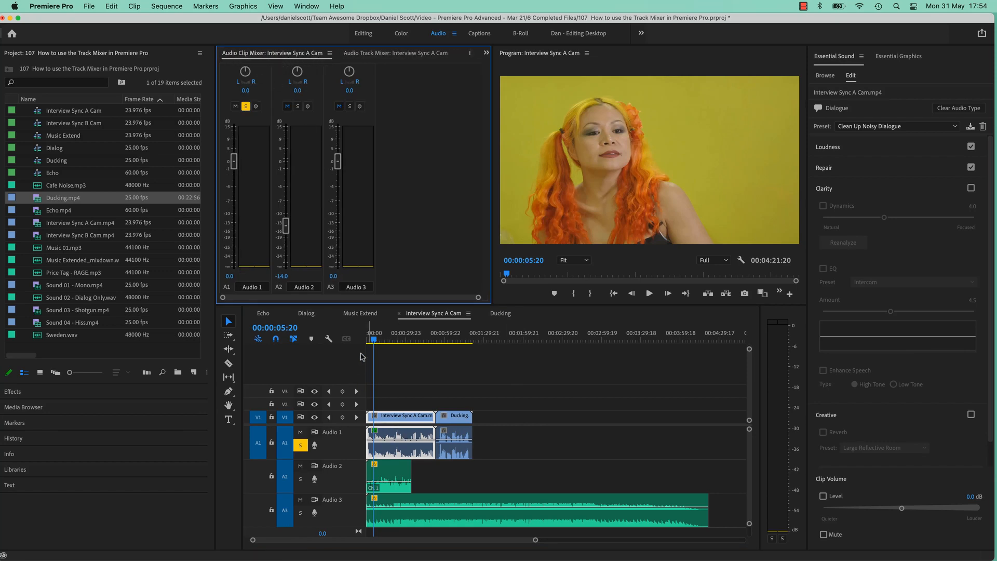
pyautogui.click(373, 393)
pyautogui.moveTo(378, 341); pyautogui.dragTo(393, 341)
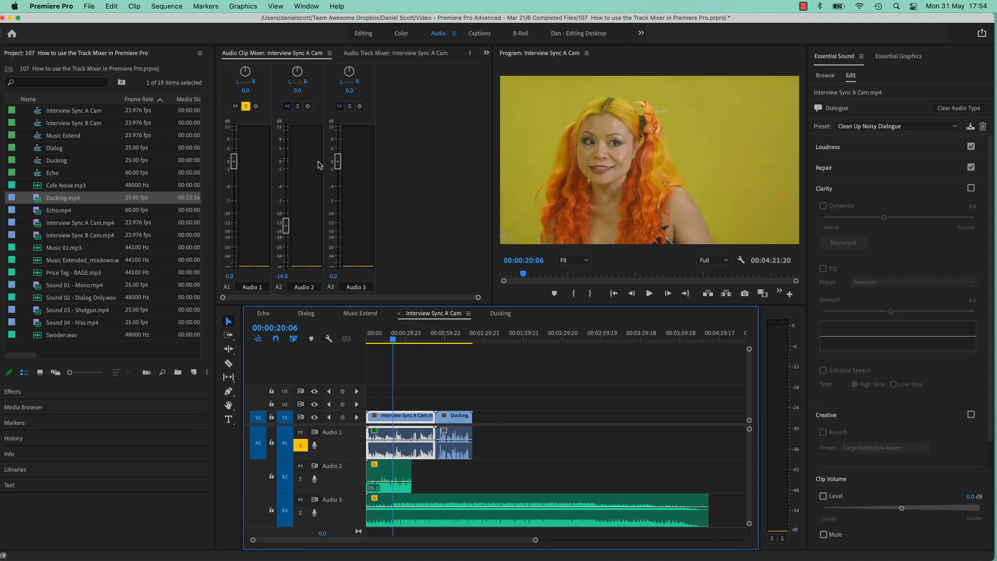
pyautogui.press('space')
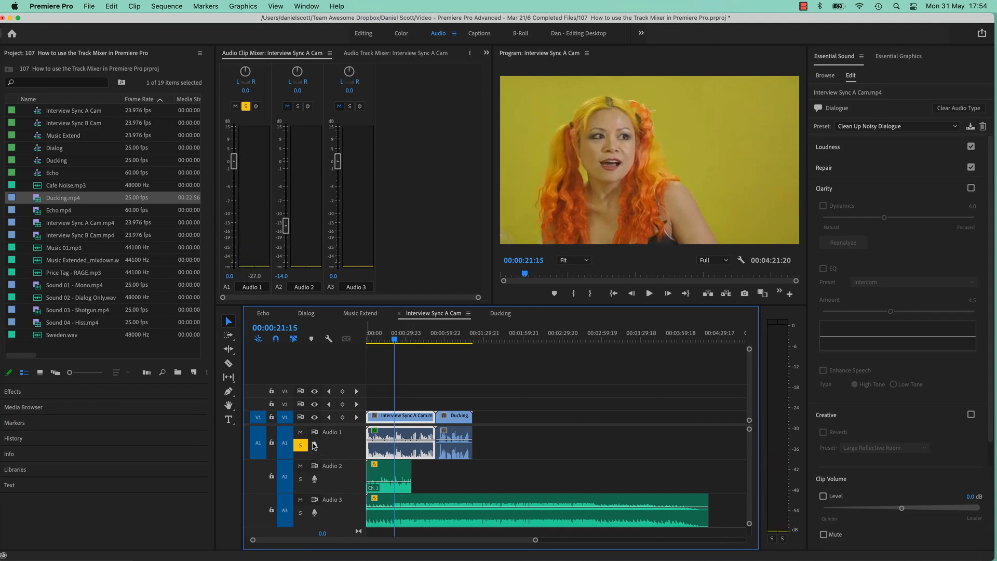
pyautogui.click(300, 446)
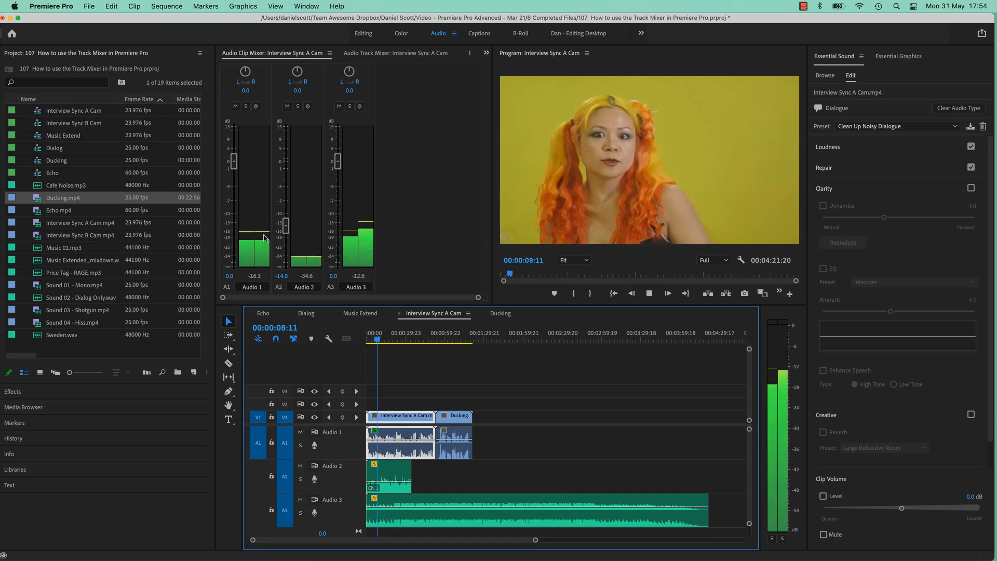
pyautogui.press('space')
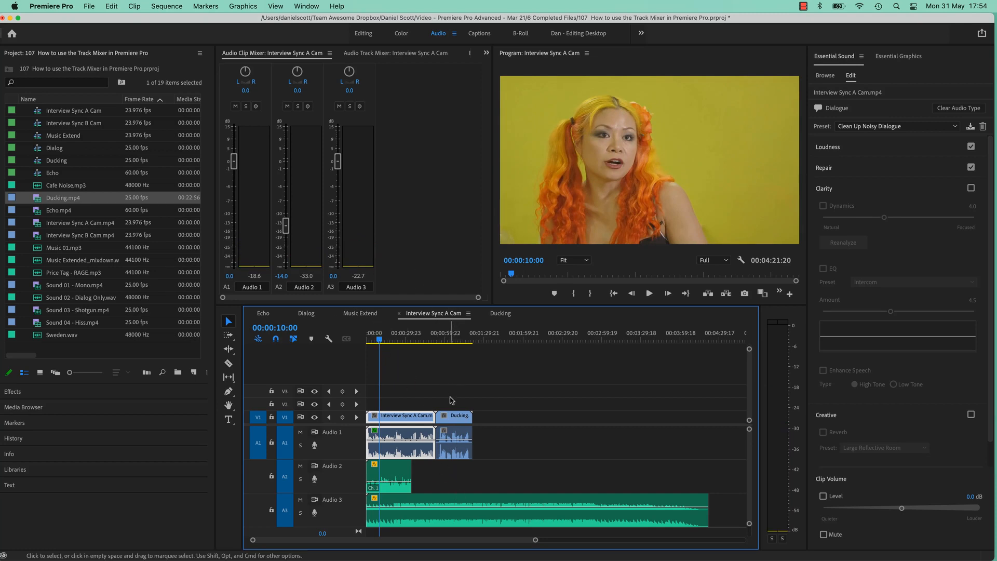
pyautogui.moveTo(376, 342); pyautogui.dragTo(451, 341)
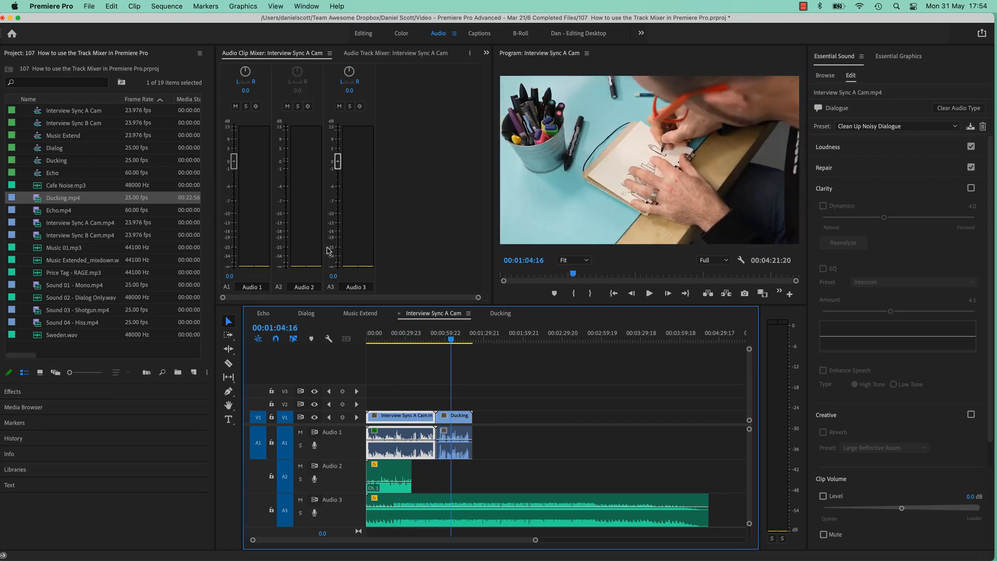
pyautogui.press('space')
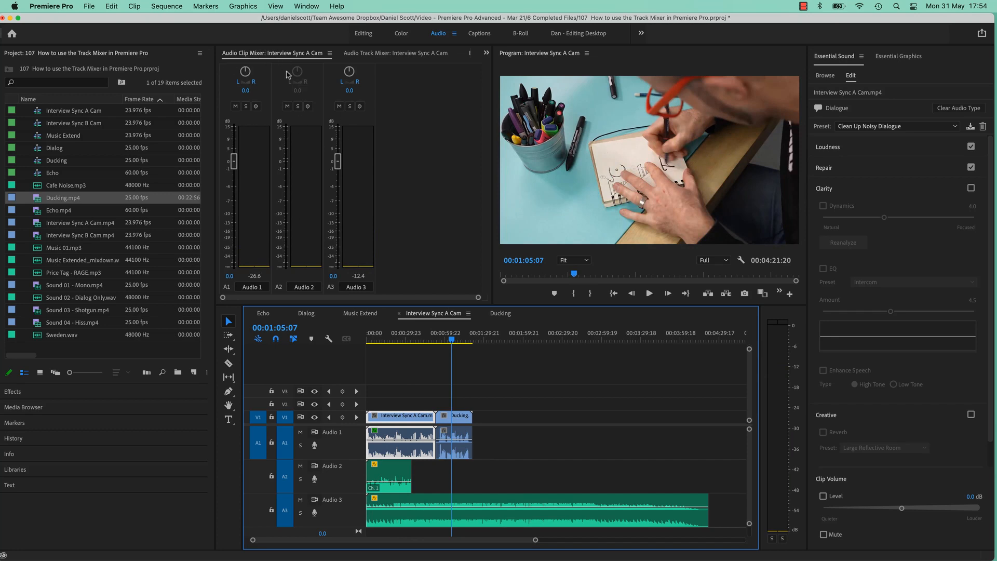
# - Set the Ducking clip's volume to about -0.3 dB with the Audio Clip Mixer, undoing a trial drop to -4.1 dB
pyautogui.click(465, 442)
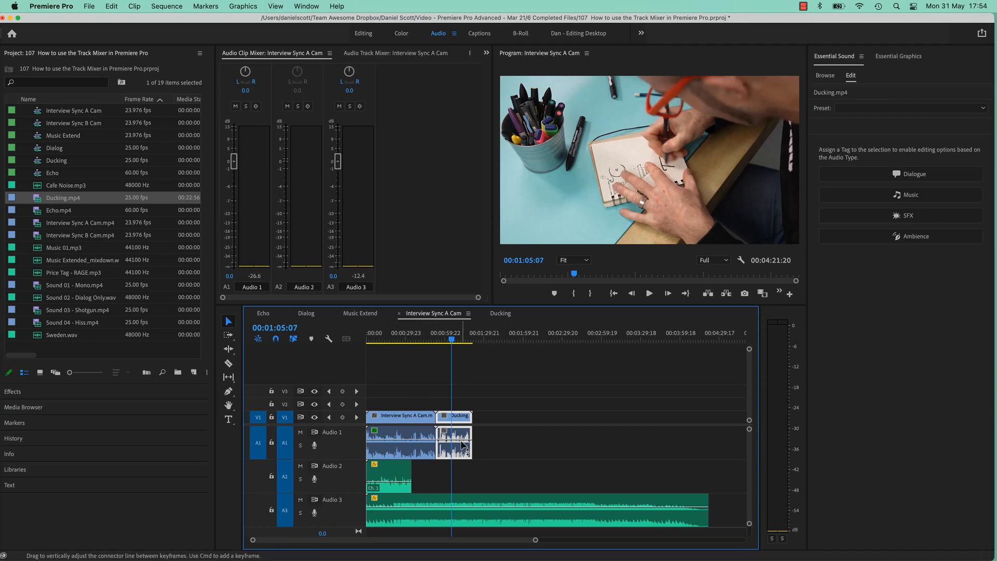
pyautogui.moveTo(462, 441); pyautogui.dragTo(492, 460)
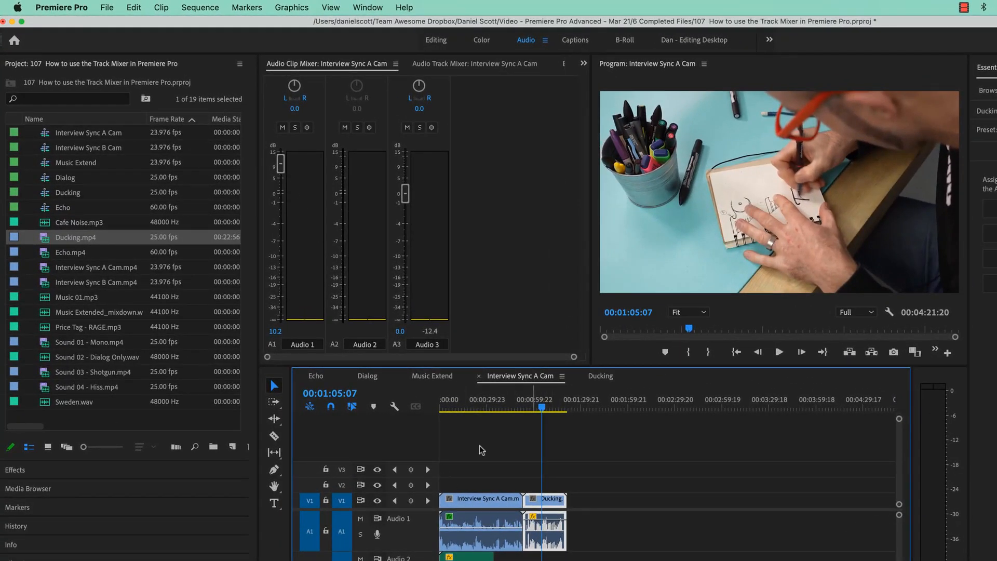
pyautogui.moveTo(281, 175); pyautogui.dragTo(283, 200)
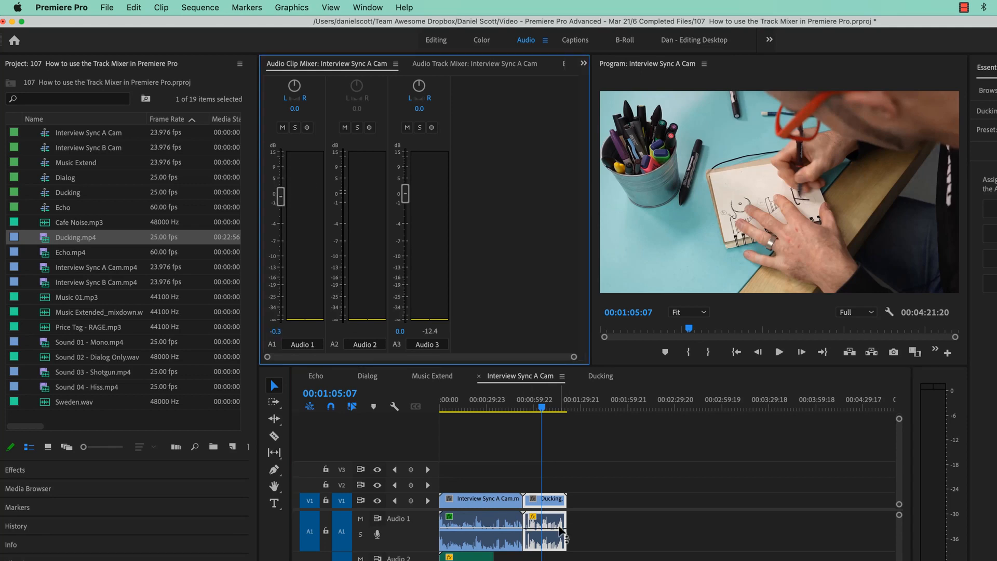
pyautogui.moveTo(281, 196); pyautogui.dragTo(282, 224)
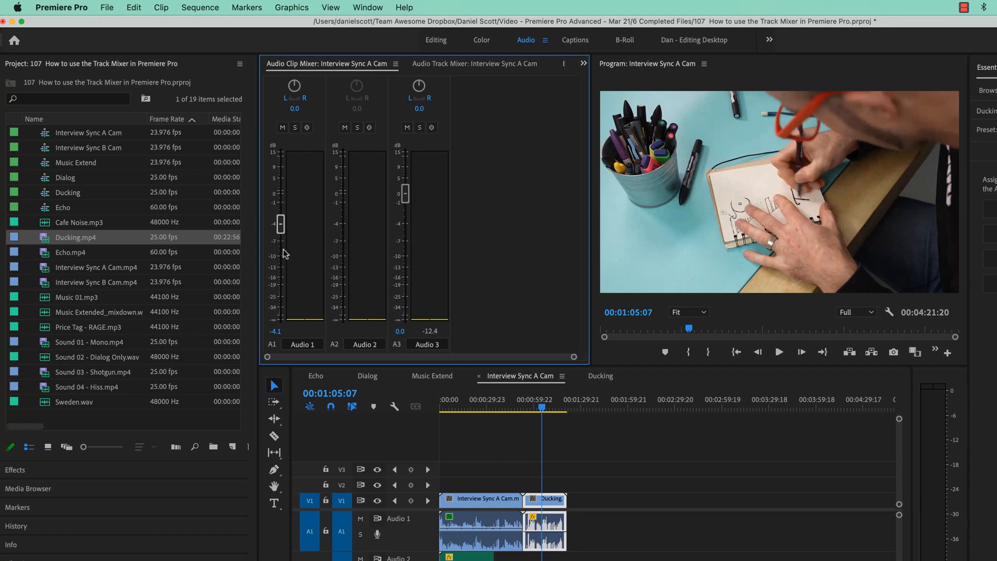
pyautogui.press('super+z')
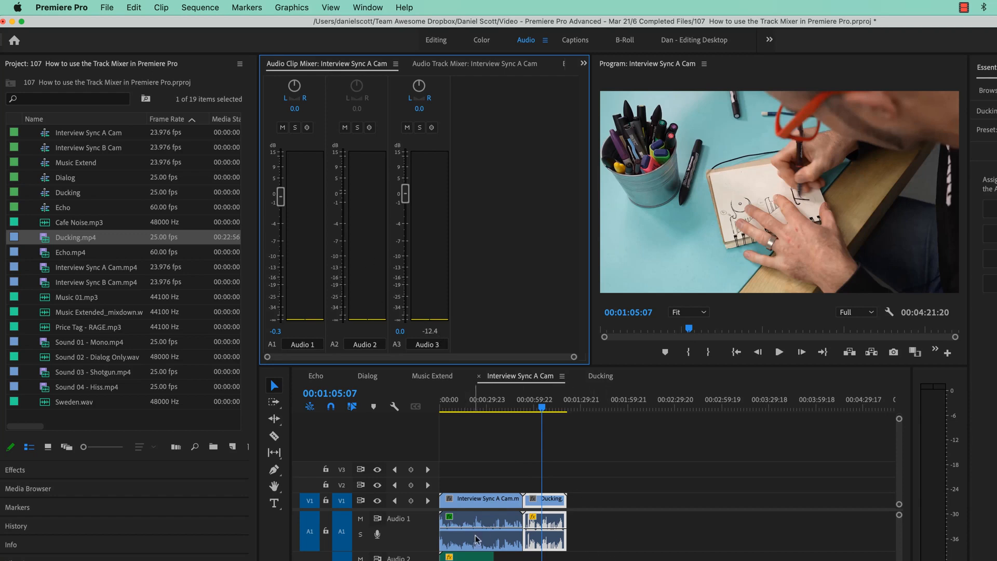
# - Play the sequence from about 6 seconds and lower the whole Audio 3 track to about -7.1 dB in the Audio Track Mixer
pyautogui.click(433, 67)
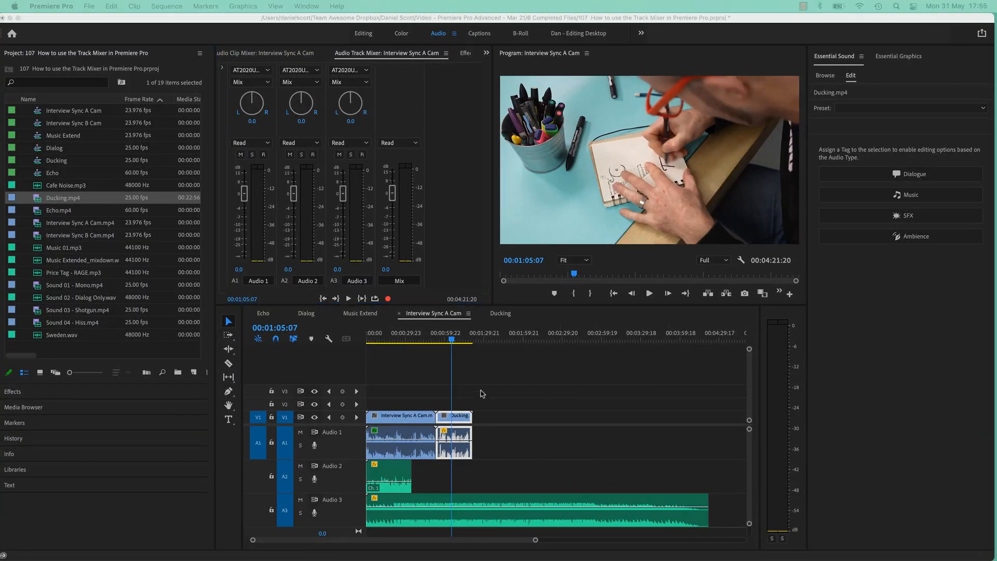
pyautogui.click(413, 328)
pyautogui.click(374, 338)
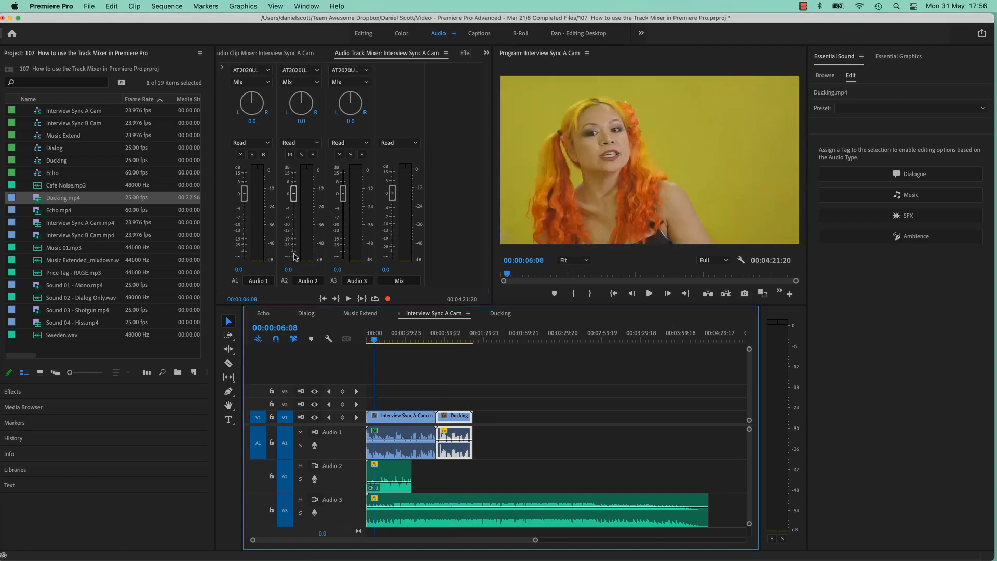
pyautogui.press('space')
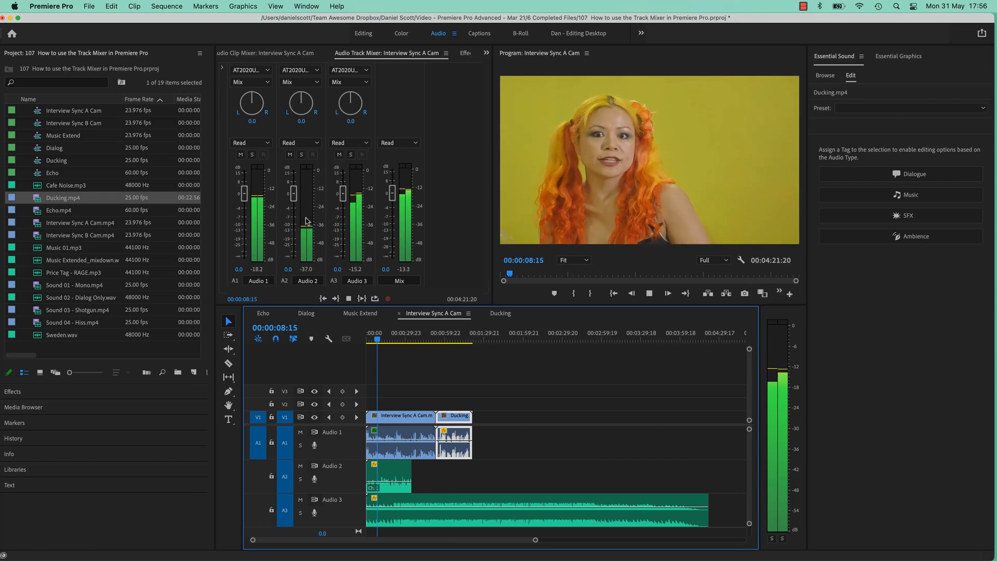
pyautogui.press('space')
pyautogui.press('space')
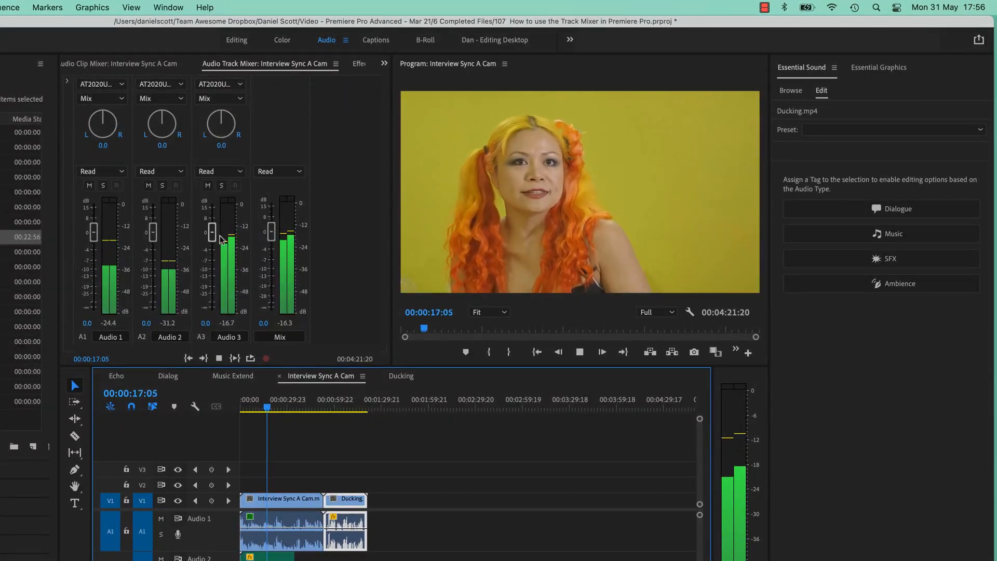
pyautogui.moveTo(215, 236); pyautogui.dragTo(215, 265)
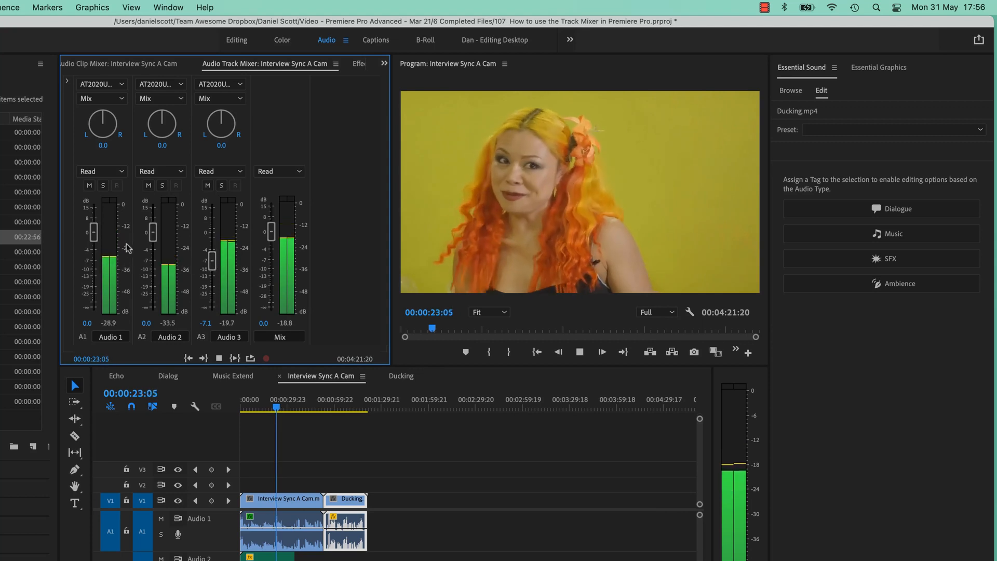
# - Raise the Audio 1 track to about 3.6 dB and lower Audio 3 to about -15.2 dB during playback, and stop
pyautogui.moveTo(95, 233); pyautogui.dragTo(94, 230)
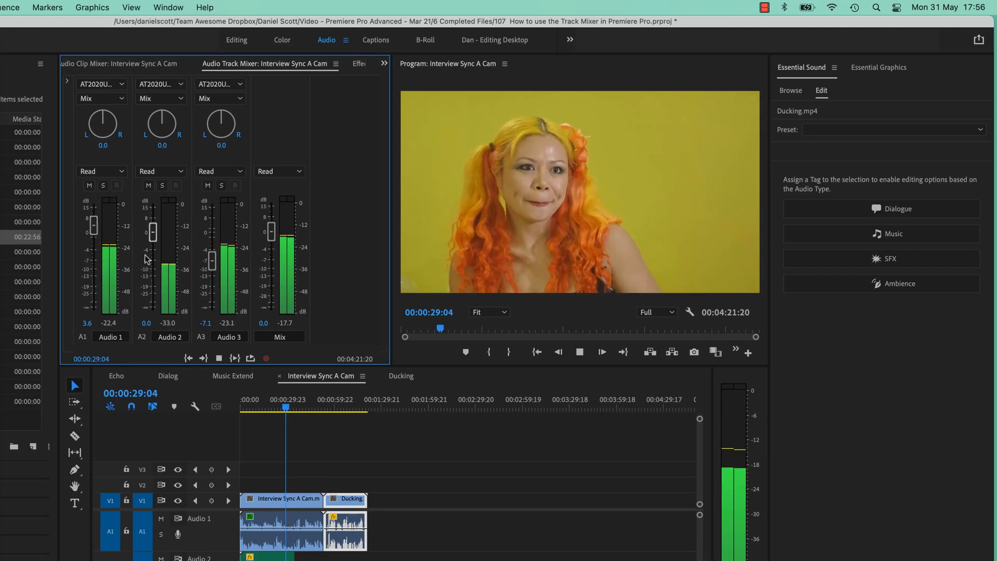
pyautogui.moveTo(213, 261); pyautogui.dragTo(213, 285)
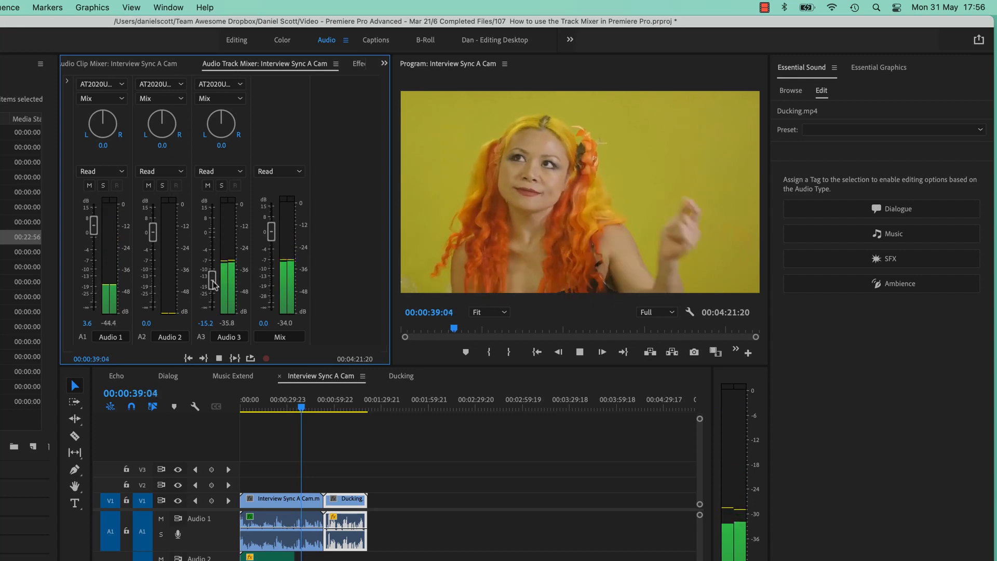
pyautogui.click(219, 357)
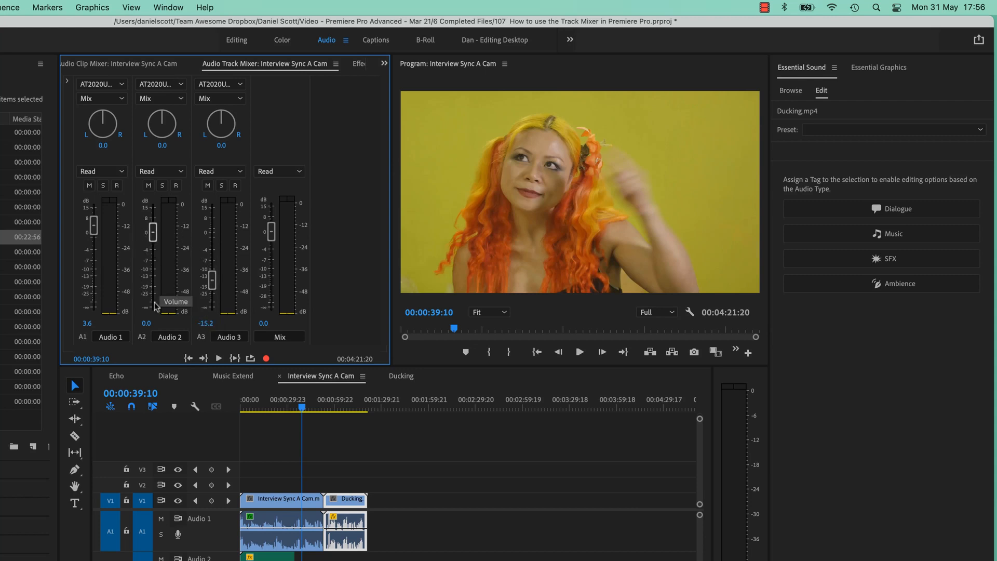
# - Replay the sequence from the start, setting the Audio 3 track to about -11.5 dB and Audio 2 to about 2.6 dB
pyautogui.moveTo(271, 406); pyautogui.dragTo(242, 406)
pyautogui.press('space')
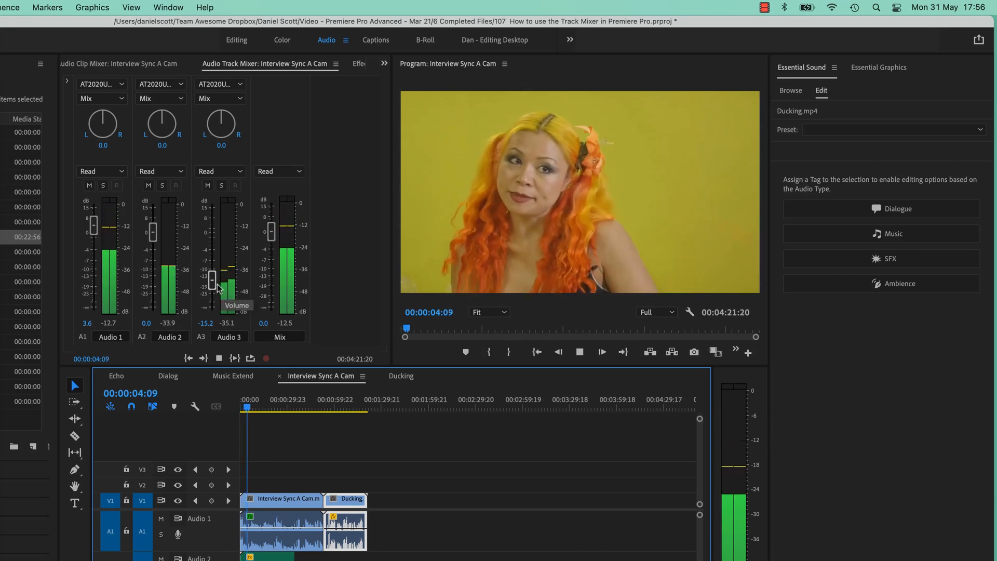
pyautogui.moveTo(213, 282); pyautogui.dragTo(214, 272)
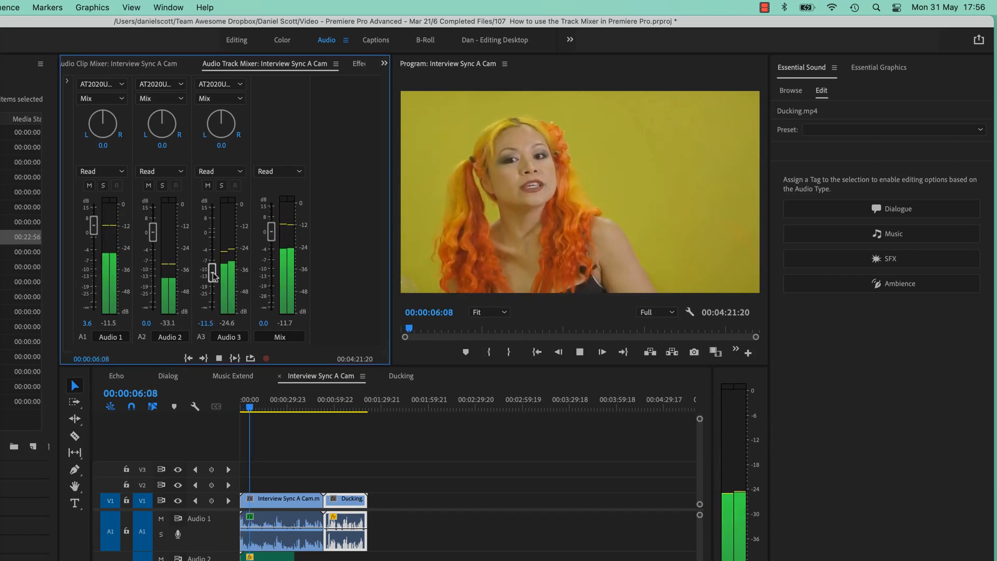
pyautogui.moveTo(153, 235); pyautogui.dragTo(154, 227)
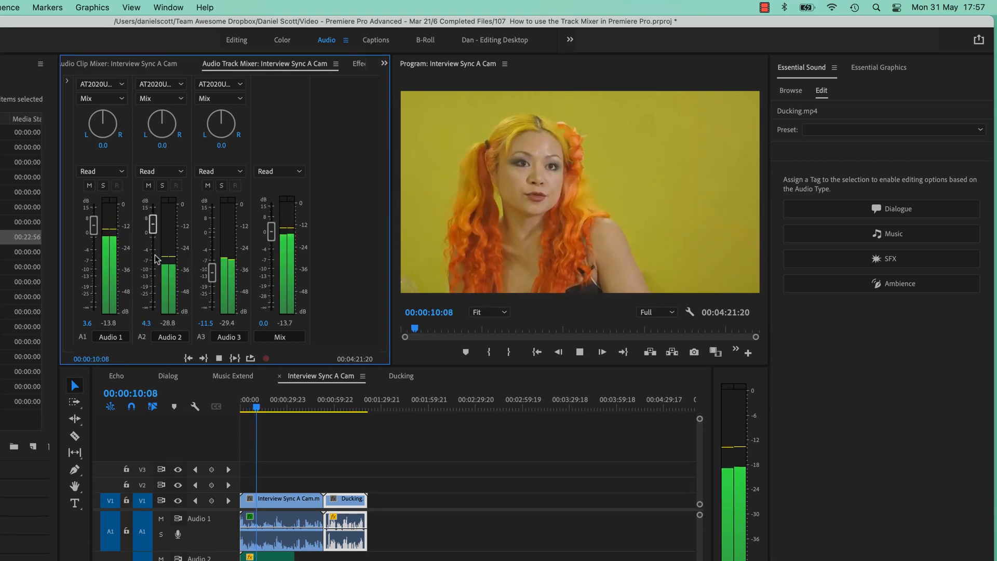
pyautogui.moveTo(152, 227); pyautogui.dragTo(154, 230)
pyautogui.press('space')
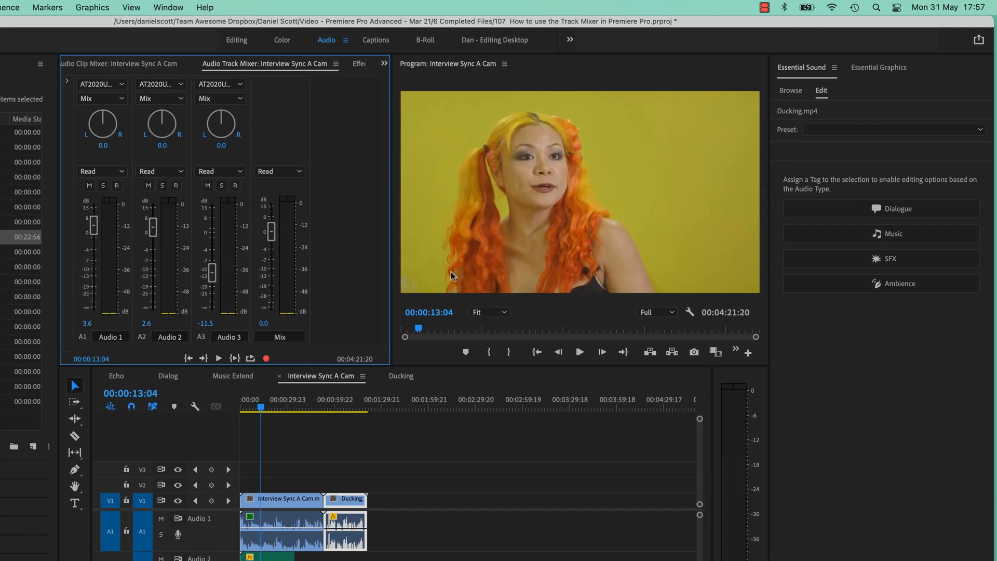
# - Rename the tracks Audio 1, Audio 2 and Audio 3 to Dialog, Background and Music in the Audio Track Mixer
pyautogui.click(100, 337)
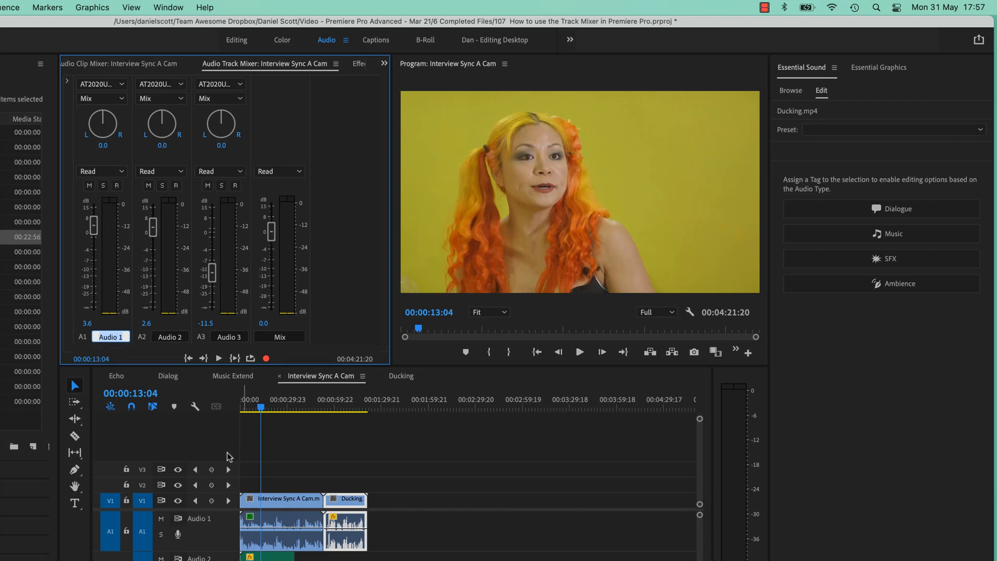
pyautogui.write('Dialog')
pyautogui.press('Return')
pyautogui.click(165, 338)
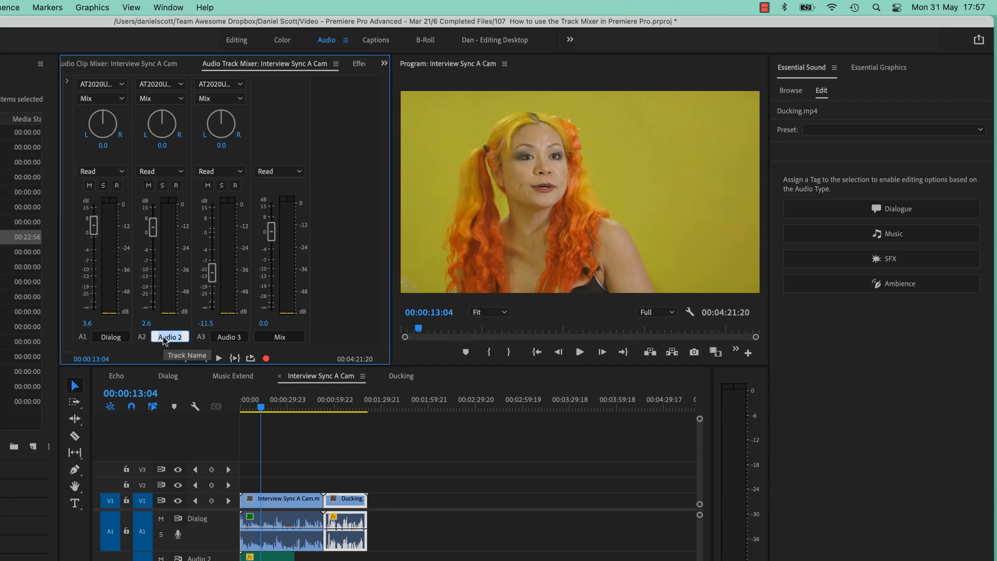
pyautogui.write('C')
pyautogui.write('Ba')
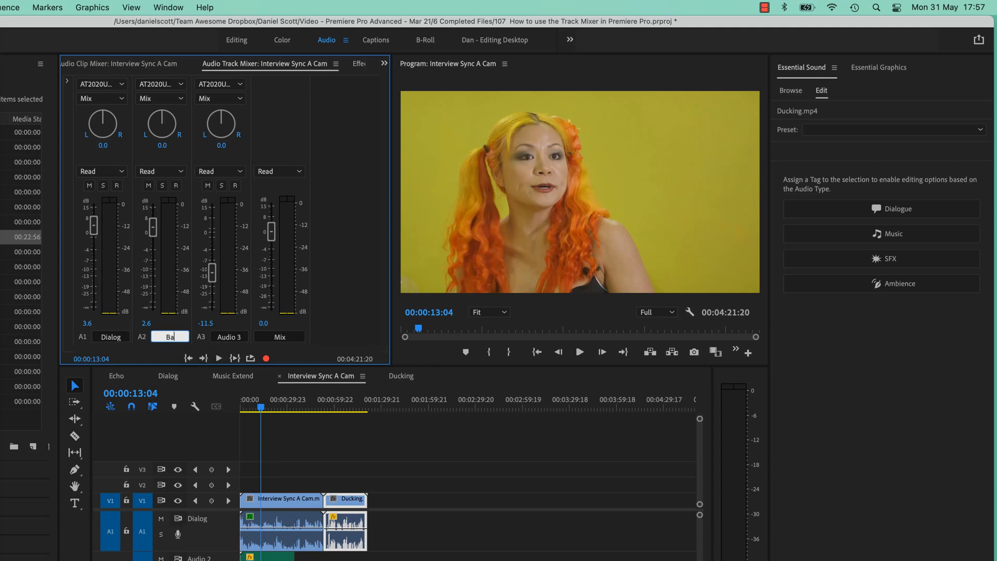
pyautogui.press('Return')
pyautogui.doubleClick(241, 340)
pyautogui.write('N')
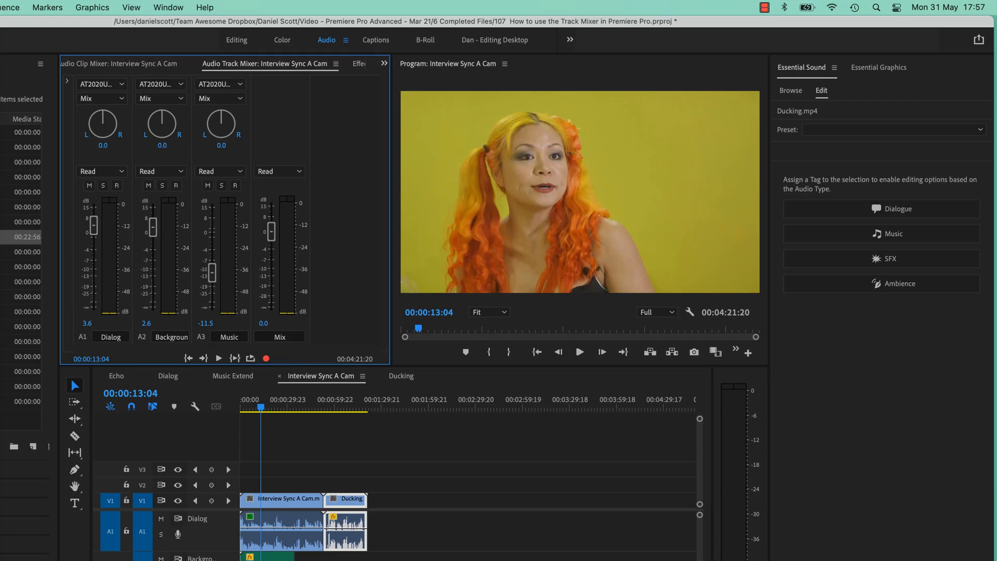
pyautogui.press('Return')
# - Play the sequence from about 8 seconds and raise the whole Dialog track to about 7.9 dB
pyautogui.click(255, 408)
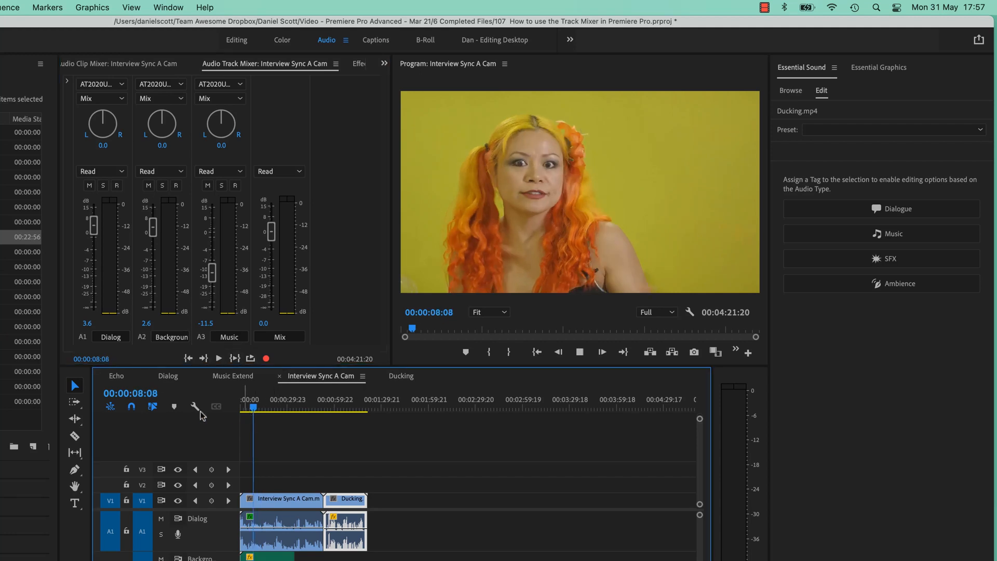
pyautogui.press('space')
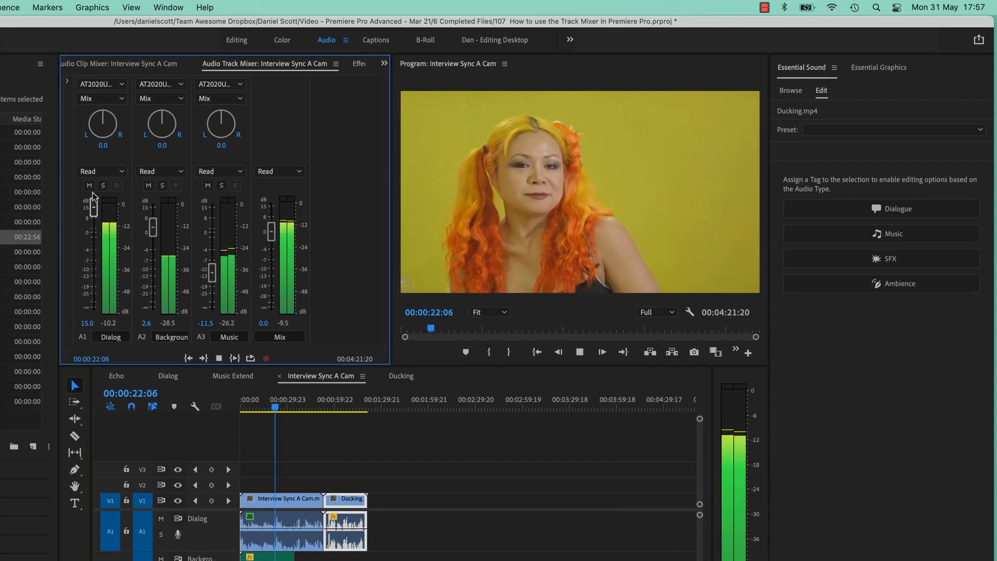
pyautogui.moveTo(94, 225)
pyautogui.mouseDown()
pyautogui.moveTo(94, 206)
pyautogui.moveTo(94, 221)
pyautogui.mouseUp()
pyautogui.press('space')
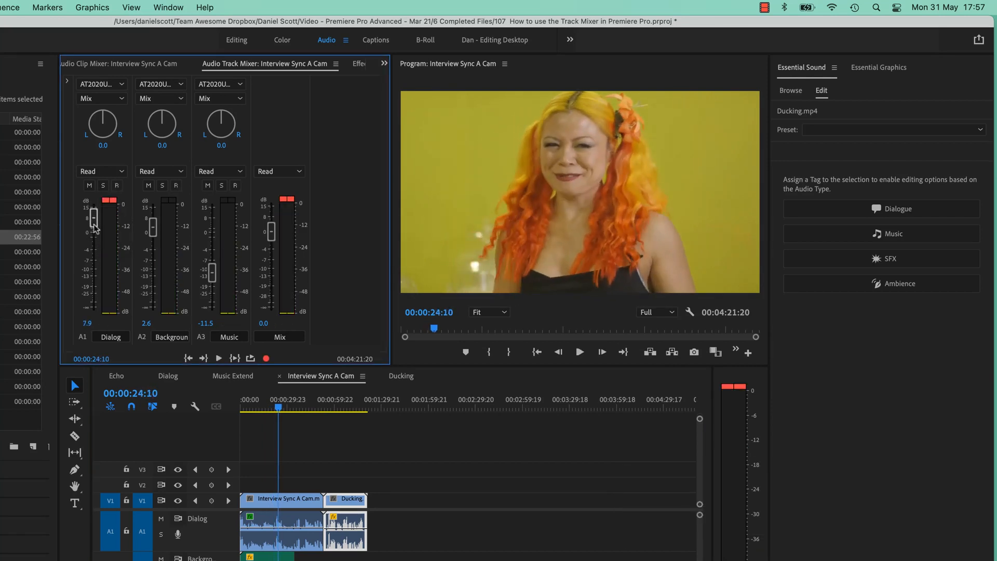
pyautogui.press('space')
pyautogui.press('space')
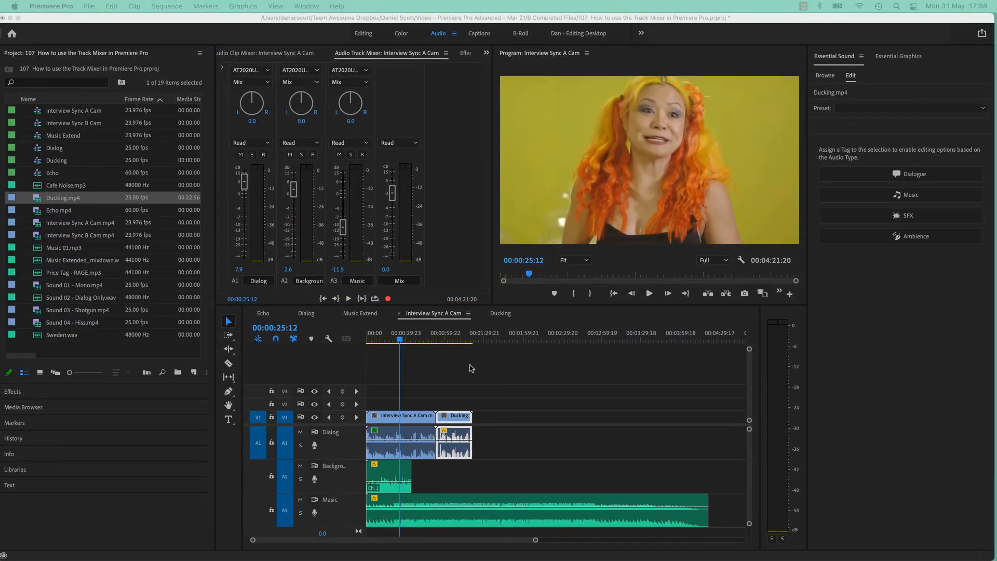
# - Select the Ducking clip, place the playhead over it and play it briefly with the Audio Clip Mixer showing
pyautogui.click(419, 432)
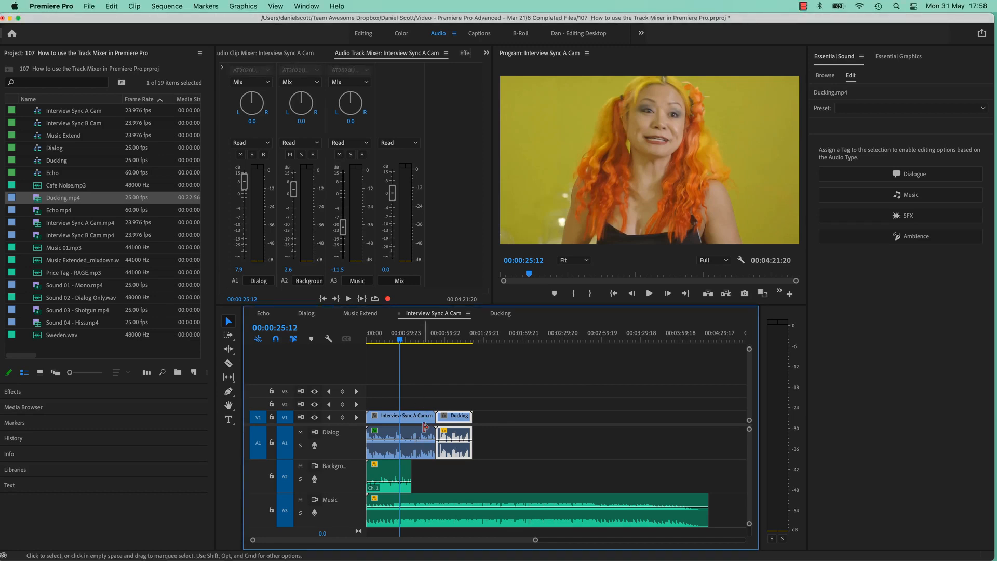
pyautogui.click(475, 413)
pyautogui.click(458, 339)
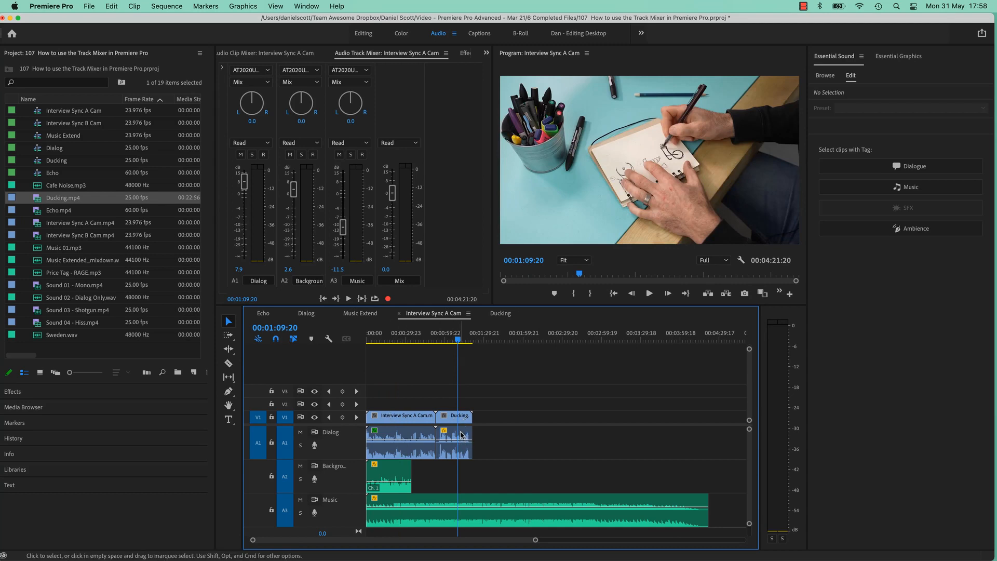
pyautogui.click(461, 436)
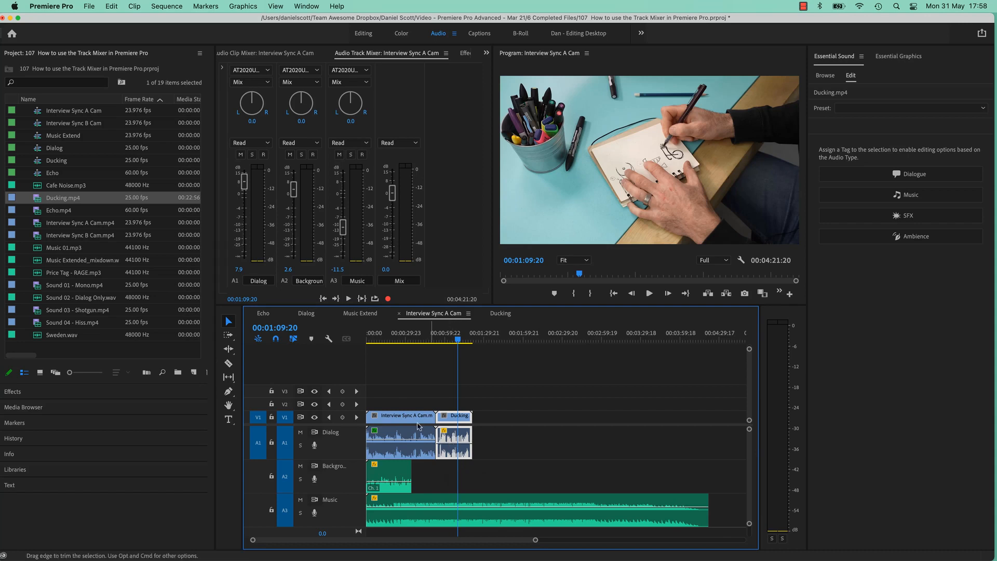
pyautogui.click(295, 53)
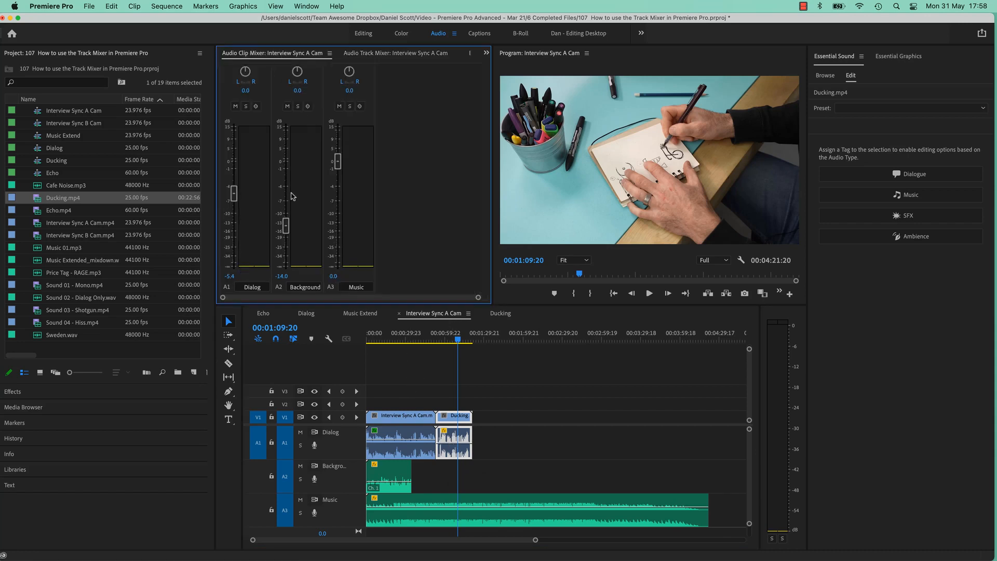
pyautogui.press('space')
pyautogui.press('space')
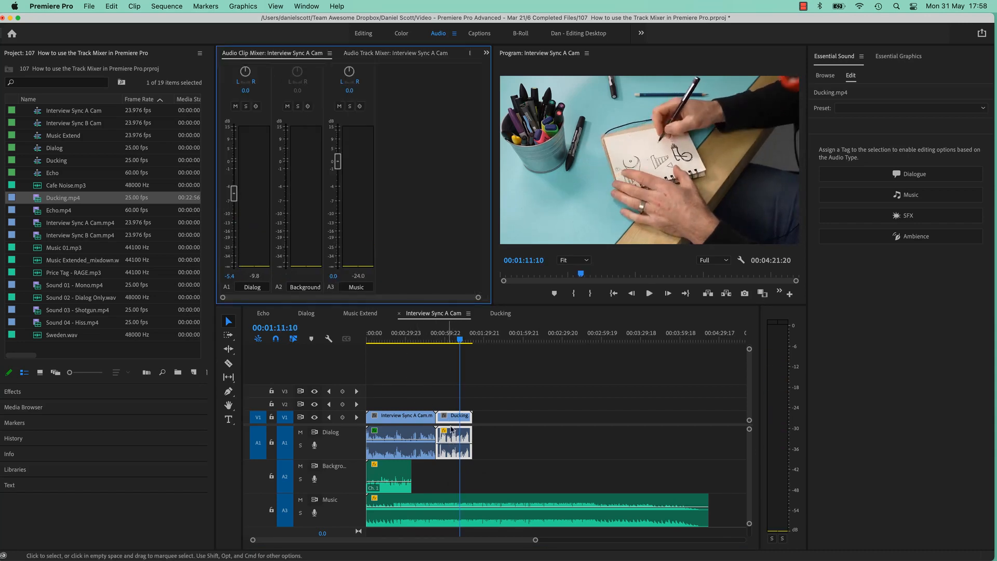
# - Try volume keyframes that lower the end of the Ducking clip on the Dialog track, and undo them
pyautogui.click(415, 435)
pyautogui.click(452, 438)
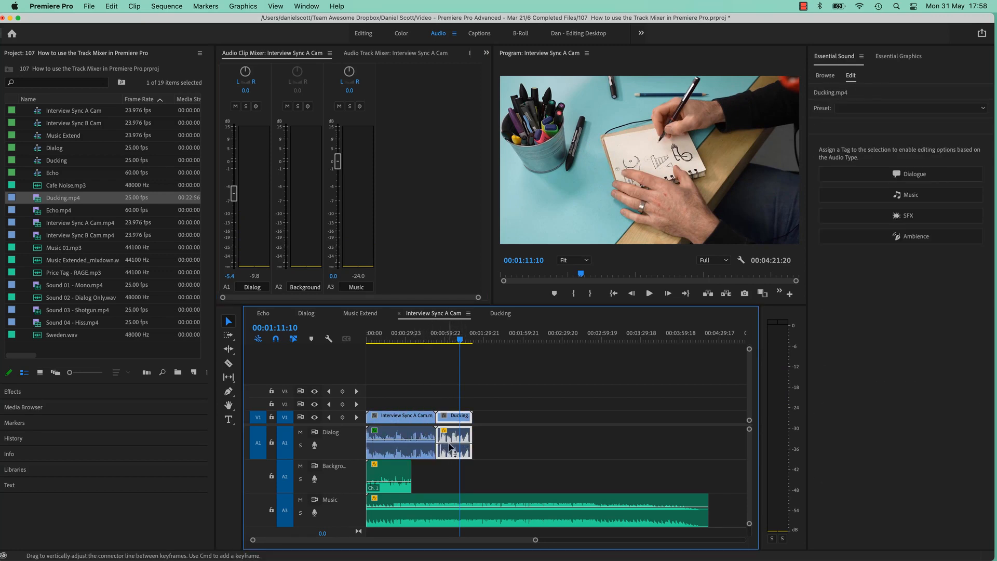
pyautogui.keyDown('super'); pyautogui.click(449, 443); pyautogui.keyUp('super')
pyautogui.keyDown('super'); pyautogui.click(462, 443); pyautogui.keyUp('super')
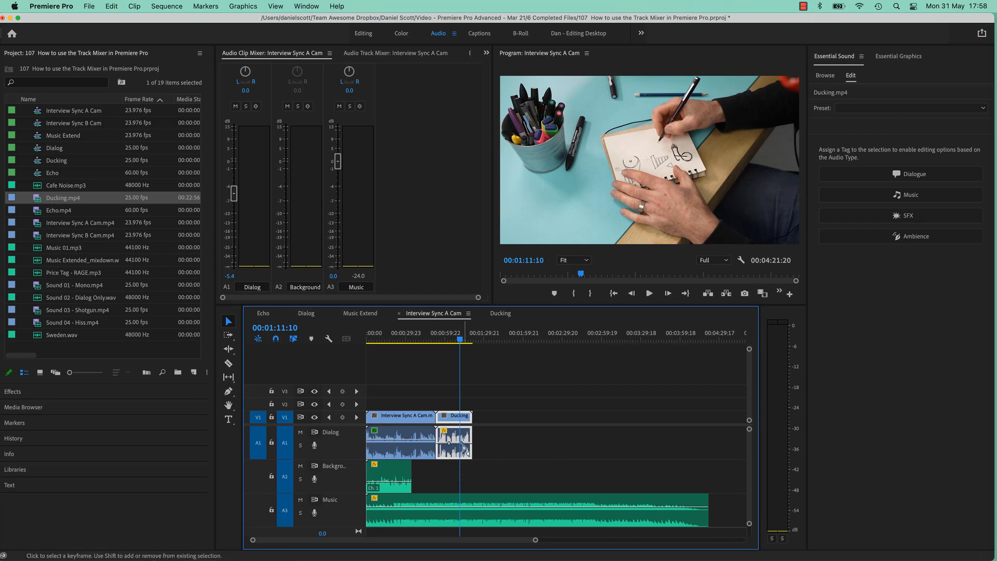
pyautogui.moveTo(462, 445); pyautogui.dragTo(468, 453)
pyautogui.keyDown('super'); pyautogui.click(468, 447); pyautogui.keyUp('super')
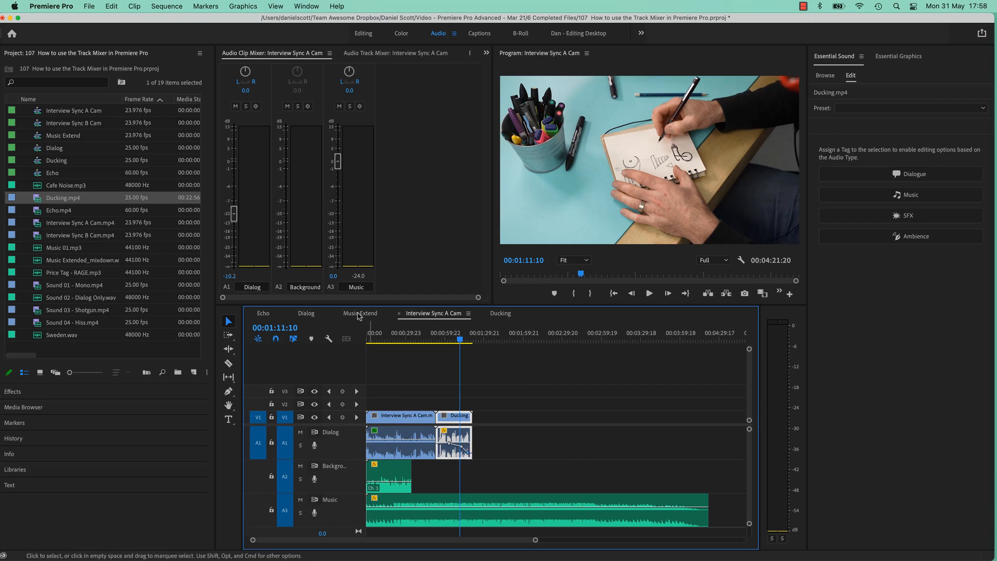
pyautogui.press('super+z')
pyautogui.press('super+z')
pyautogui.press('super+z')
pyautogui.press('super+z')
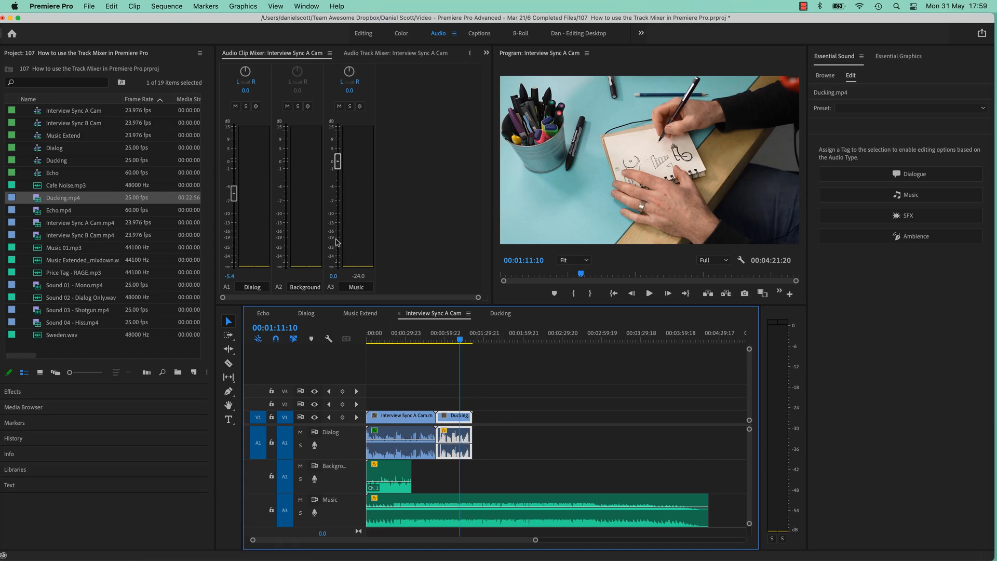
# - Return to the Audio Track Mixer and resize the timeline tracks so the three audio tracks and the Mix track all fit
pyautogui.click(372, 54)
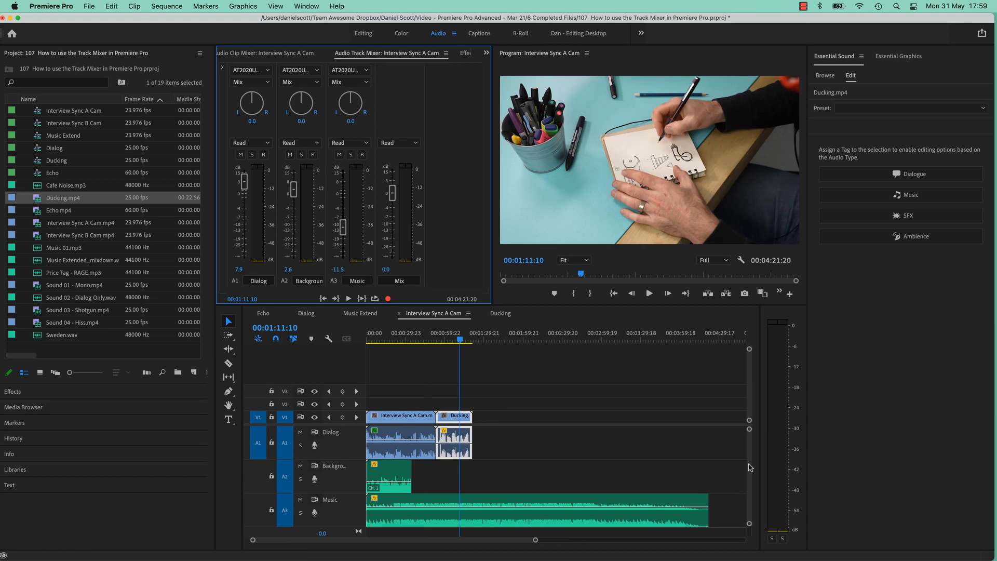
pyautogui.scroll(-5, 750, 475)
pyautogui.moveTo(750, 475); pyautogui.dragTo(752, 472)
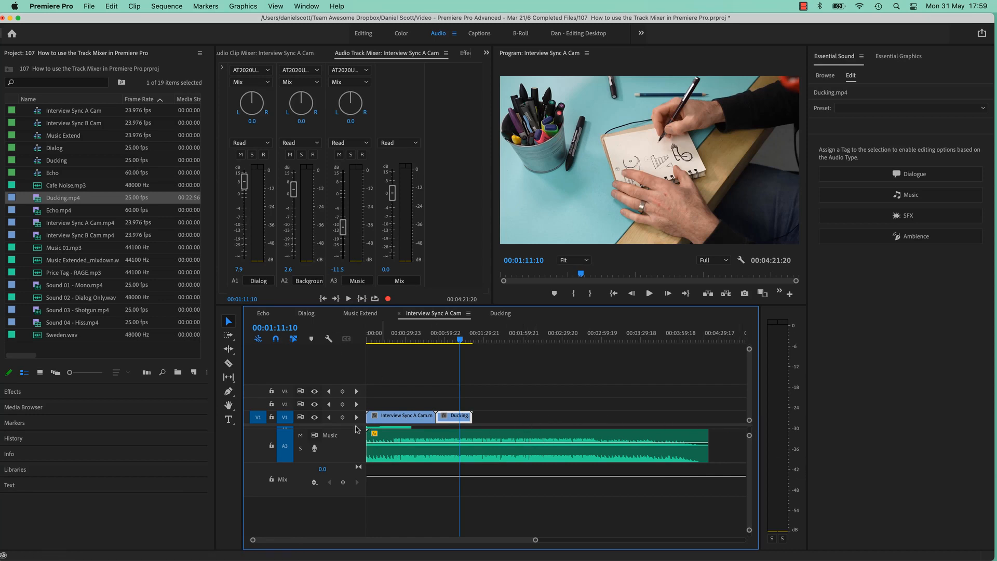
pyautogui.moveTo(358, 425); pyautogui.dragTo(358, 402)
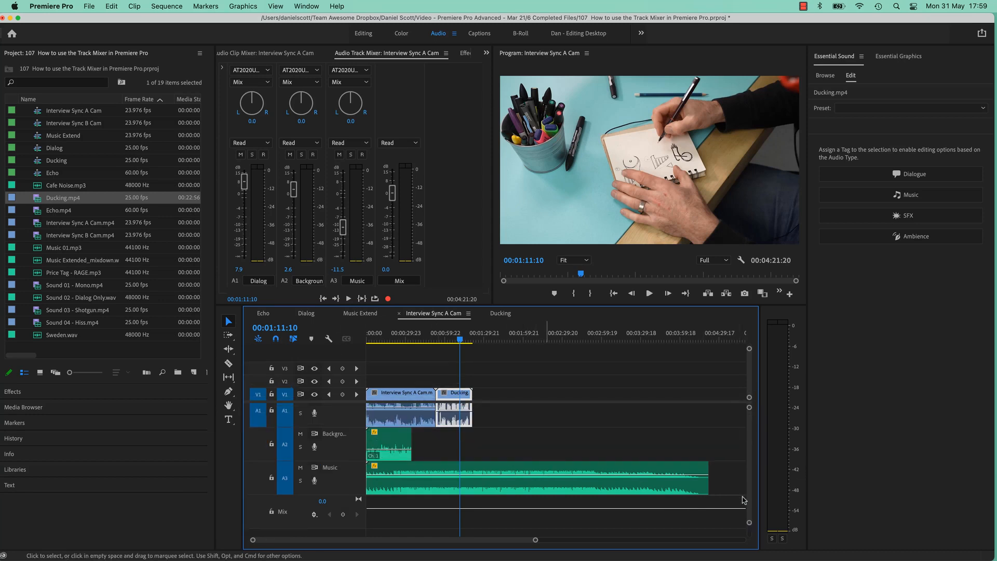
pyautogui.moveTo(750, 523); pyautogui.dragTo(746, 557)
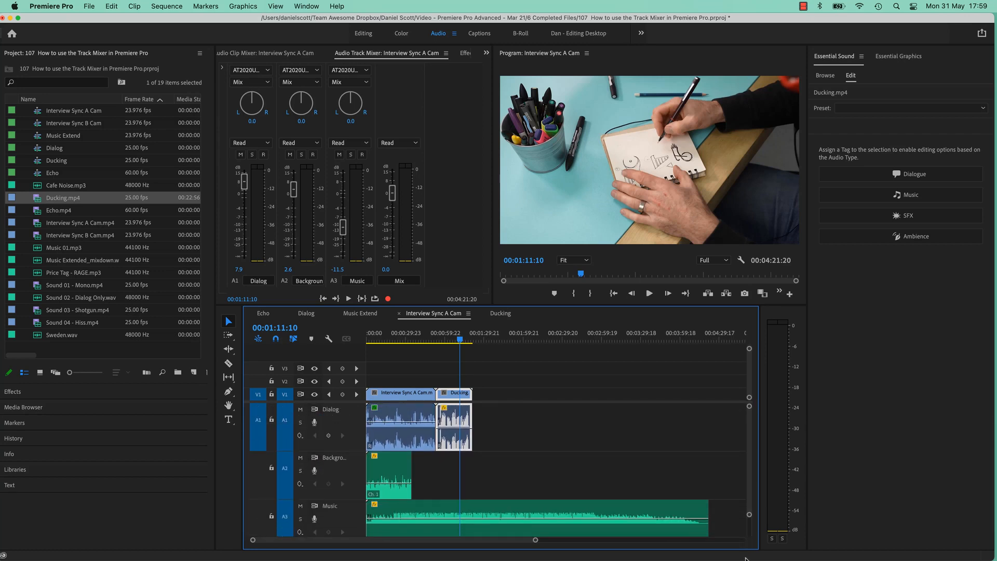
pyautogui.hotkey('alt', '-')
pyautogui.hotkey('alt', '-')
pyautogui.hotkey('alt', '-')
pyautogui.hotkey('alt', '-')
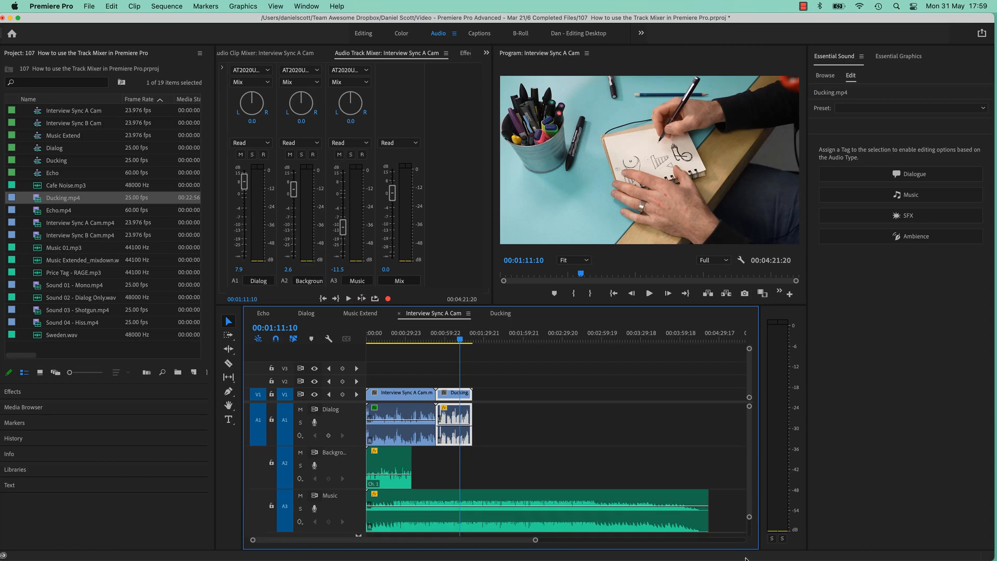
pyautogui.hotkey('alt', '=')
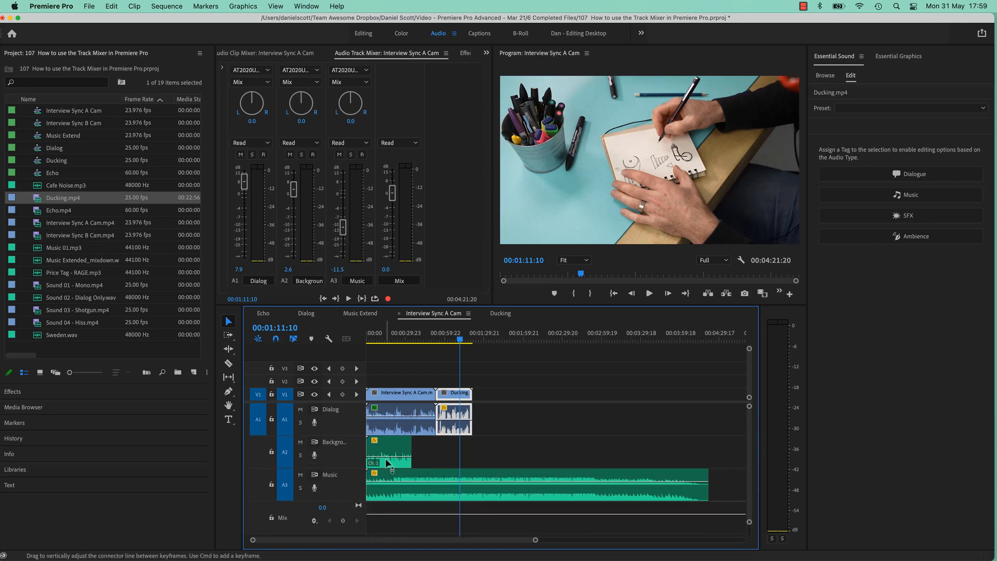
pyautogui.rightClick(356, 399)
pyautogui.click(559, 417)
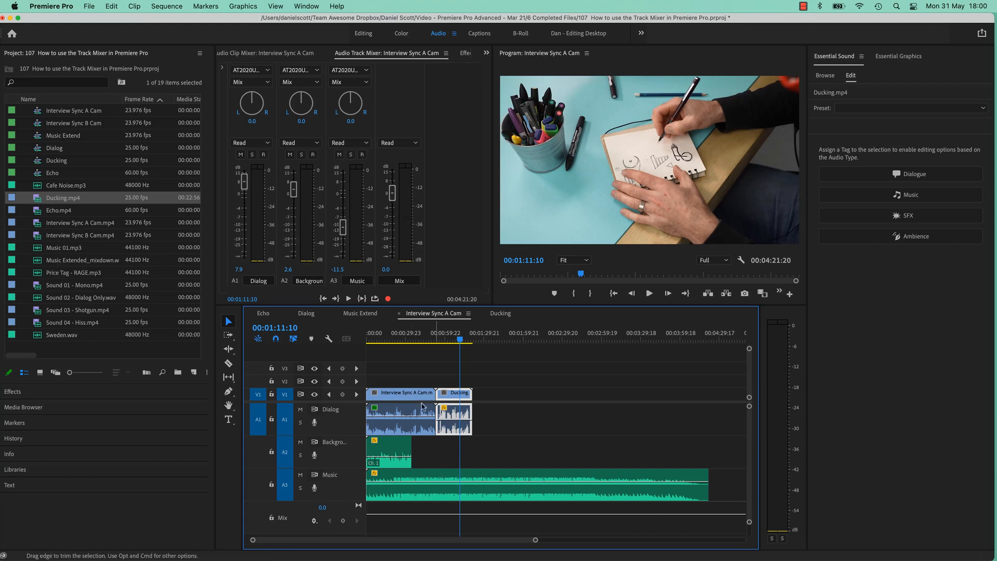
# - Play from the sequence start, lowering the Dialog track to about 2.2 dB and the overall Mix to about -0.6 dB
pyautogui.press('Home')
pyautogui.press('space')
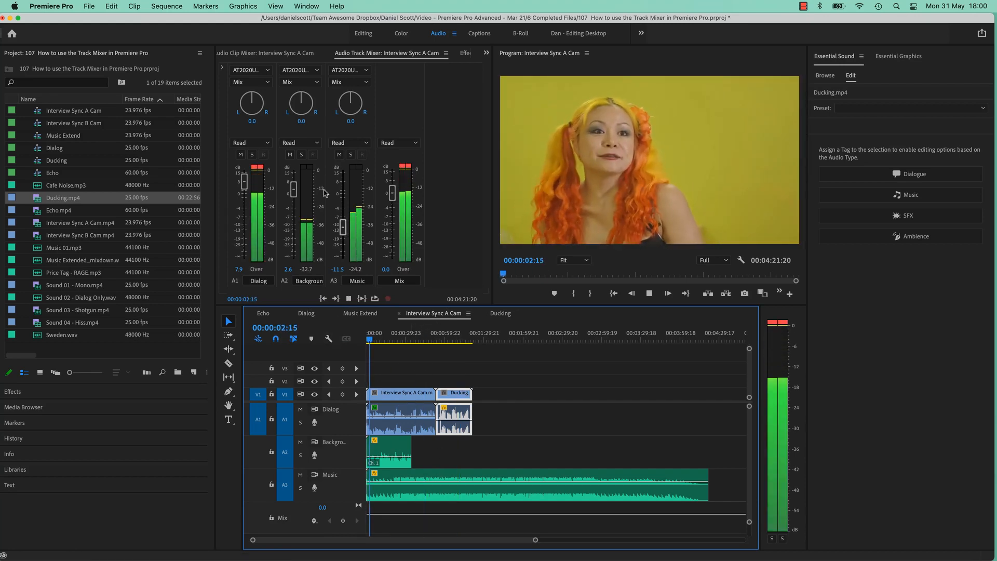
pyautogui.moveTo(244, 183); pyautogui.dragTo(244, 192)
pyautogui.moveTo(392, 193)
pyautogui.mouseDown()
pyautogui.moveTo(389, 246)
pyautogui.moveTo(392, 200)
pyautogui.mouseUp()
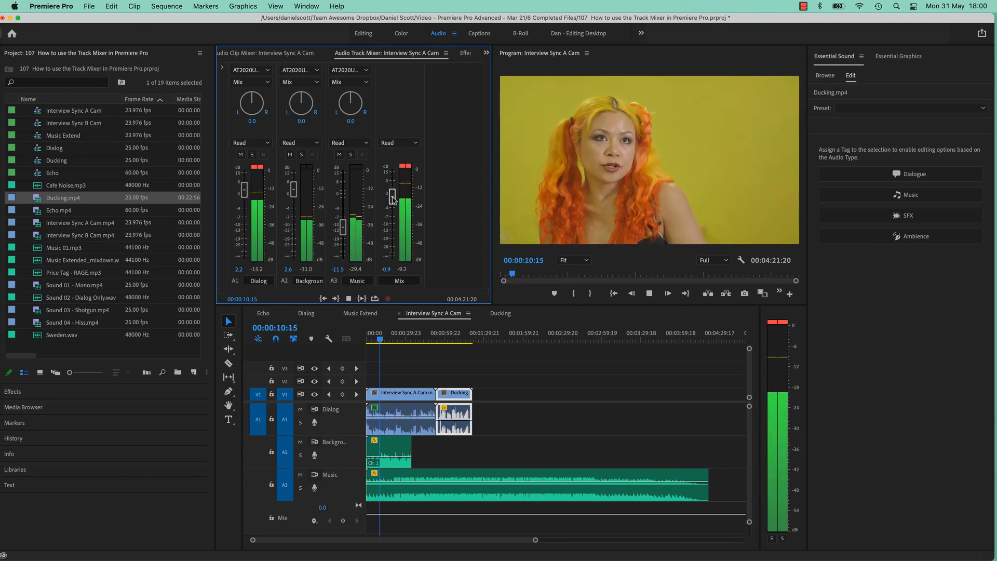
pyautogui.press('space')
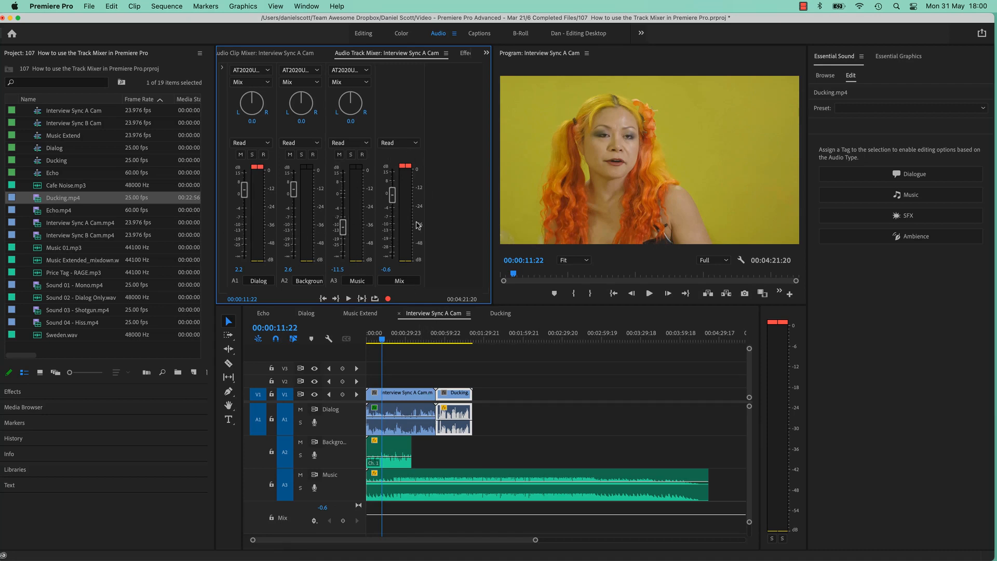
pyautogui.hscroll(1, 349, 482)
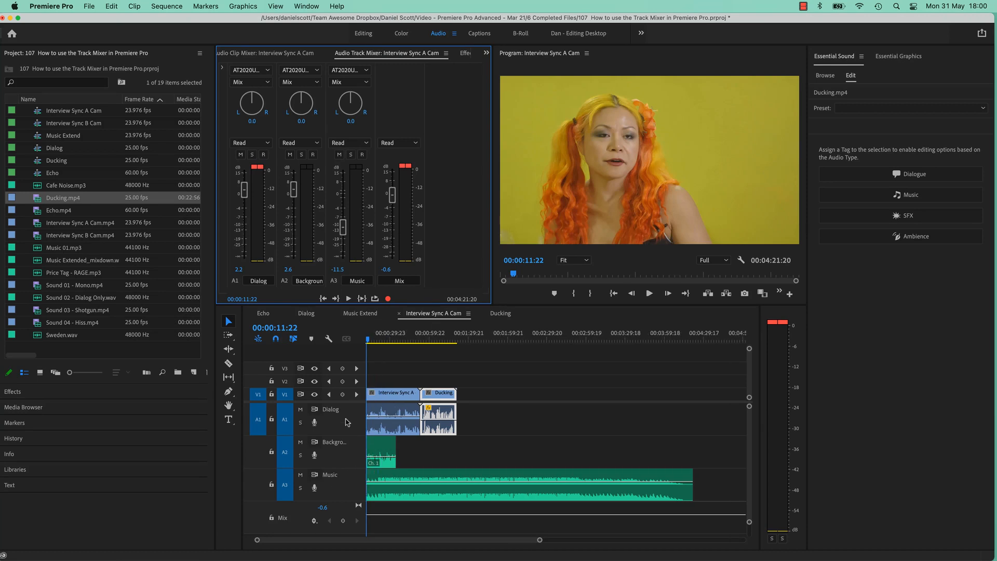
# - Add an audio track between the Background and Music tracks, select its name in the mixer, and delete the track
pyautogui.rightClick(349, 482)
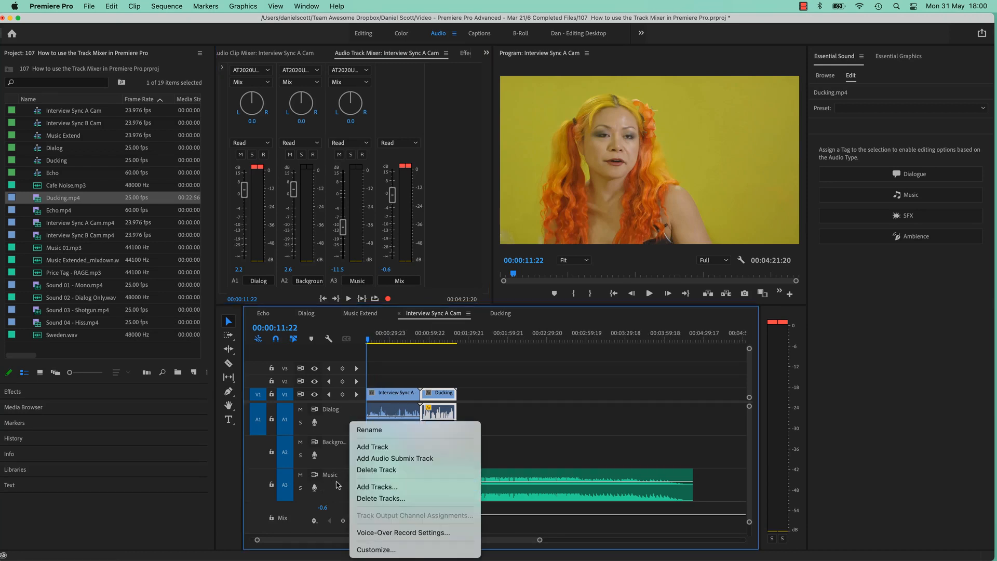
pyautogui.click(338, 485)
pyautogui.rightClick(355, 456)
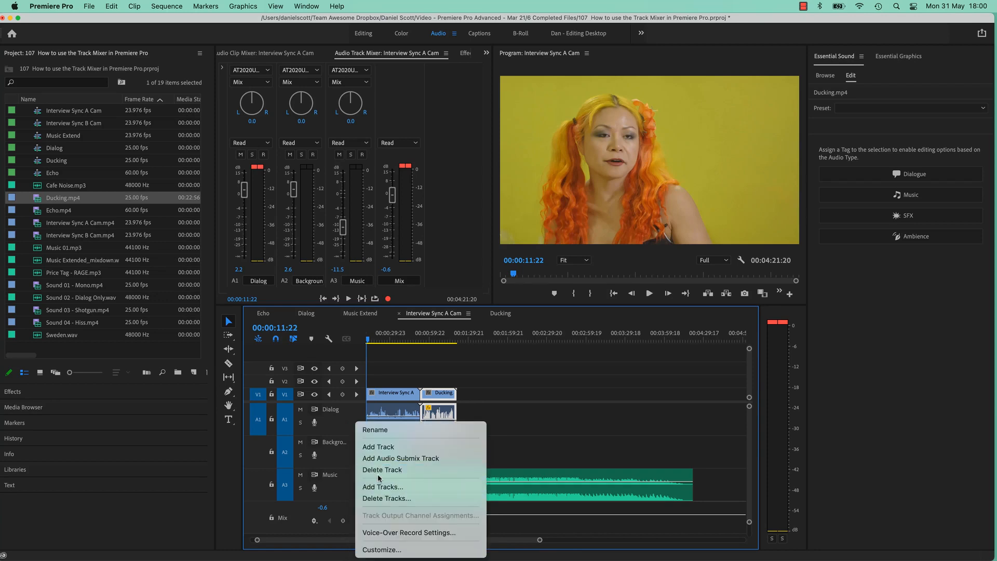
pyautogui.click(379, 446)
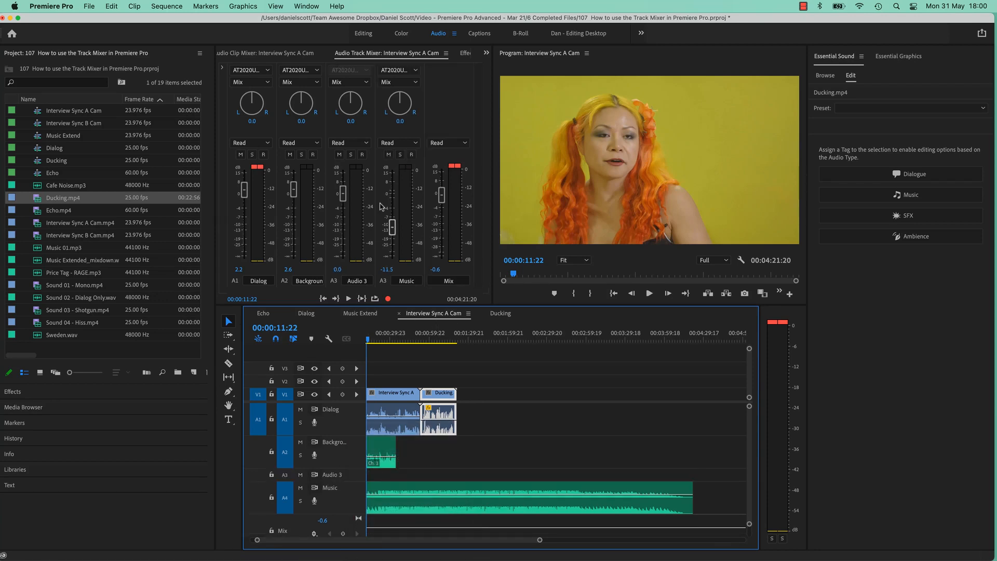
pyautogui.click(356, 281)
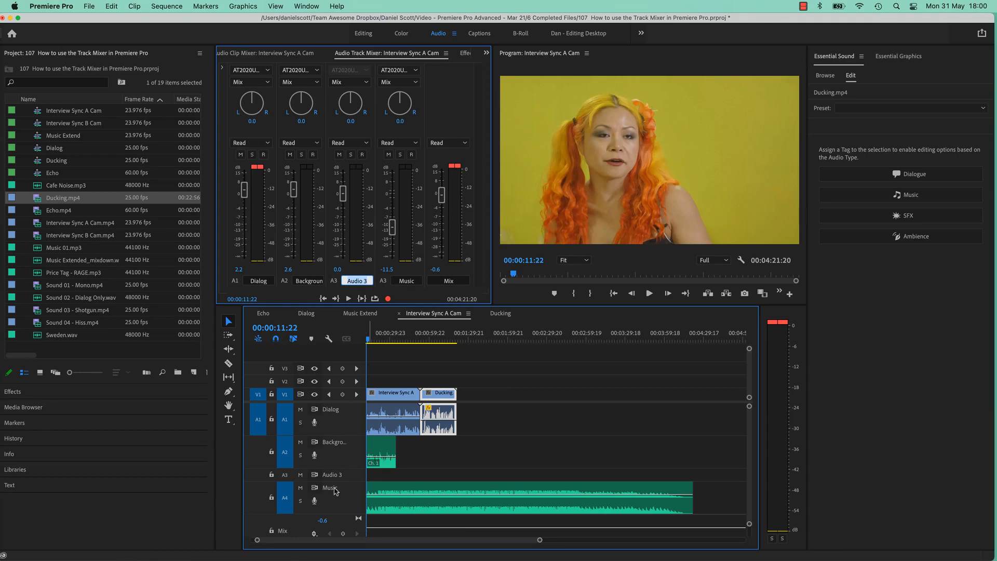
pyautogui.rightClick(348, 473)
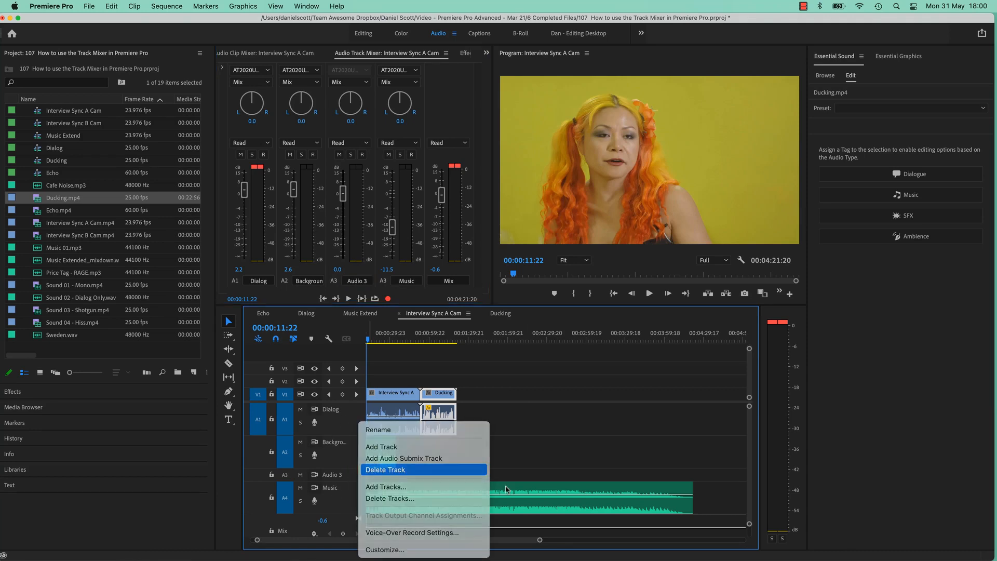
pyautogui.click(400, 467)
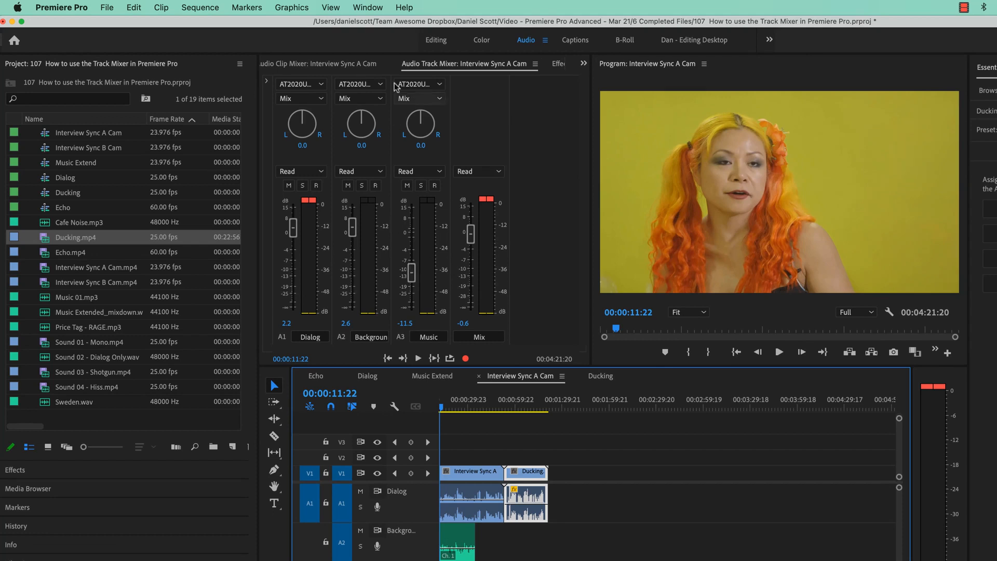
# - Show the mixer's effects and sends area, add Dynamics Processing to the Dialog track's first effect slot, and open and close its editor
pyautogui.click(269, 84)
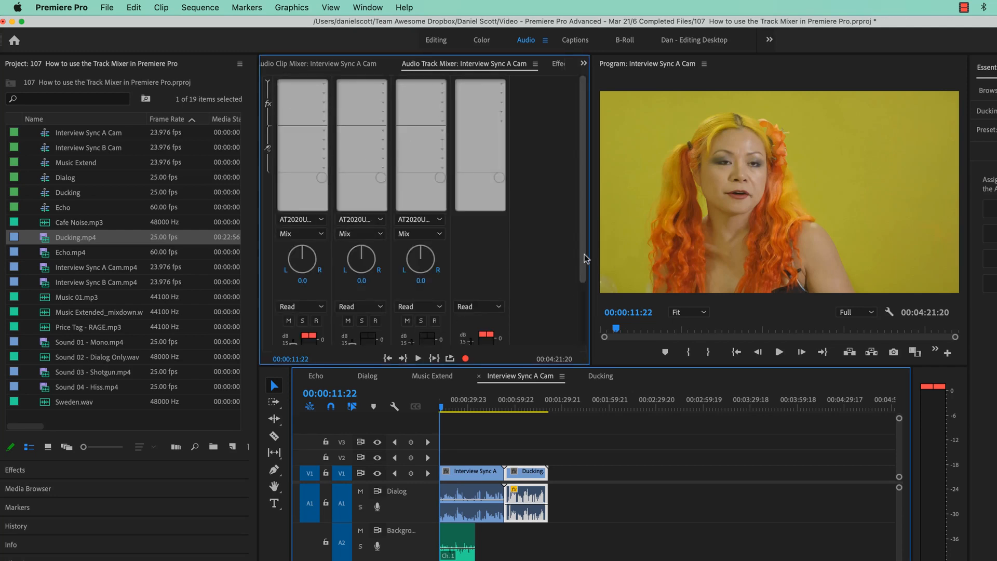
pyautogui.moveTo(585, 255); pyautogui.dragTo(590, 203)
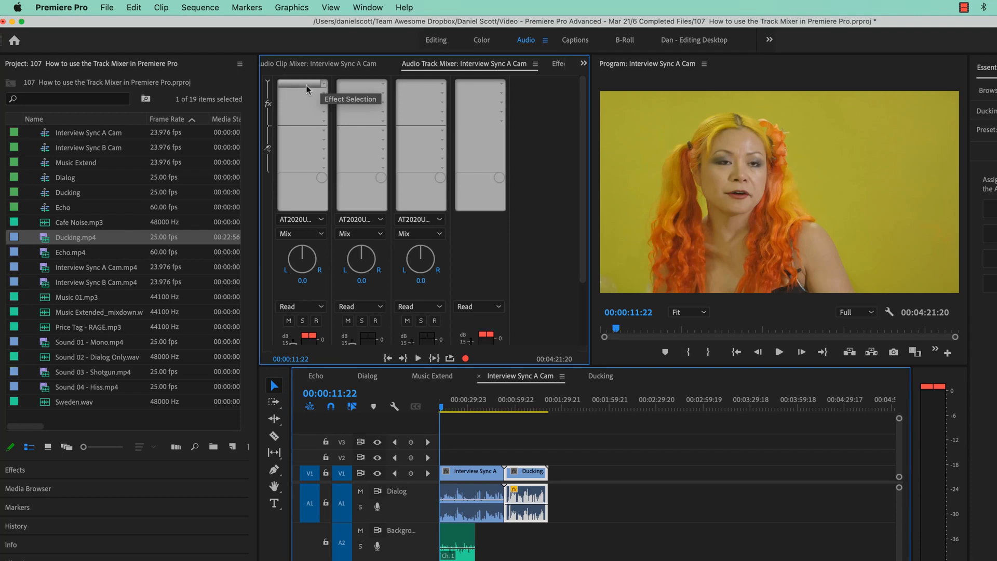
pyautogui.click(325, 85)
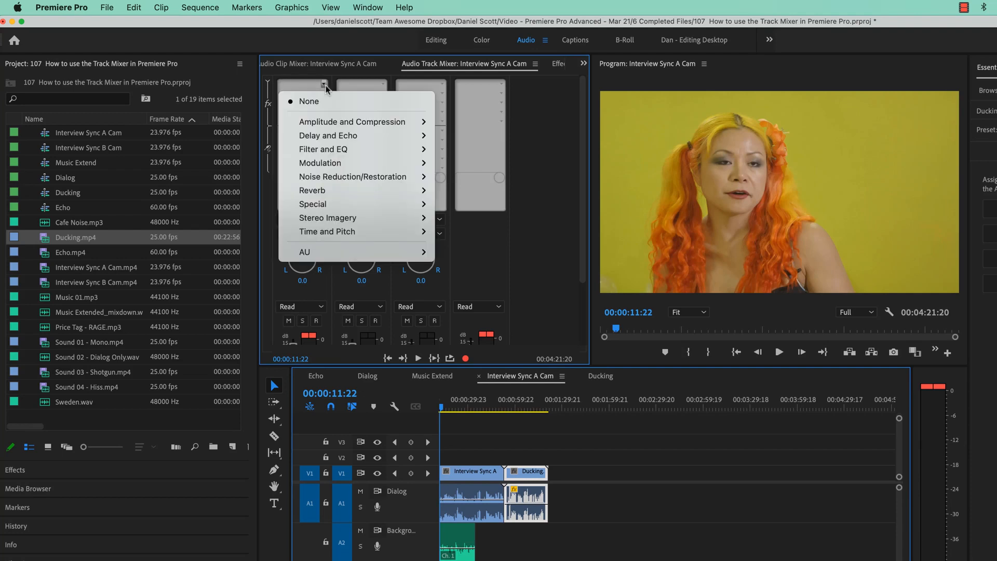
pyautogui.moveTo(338, 124)
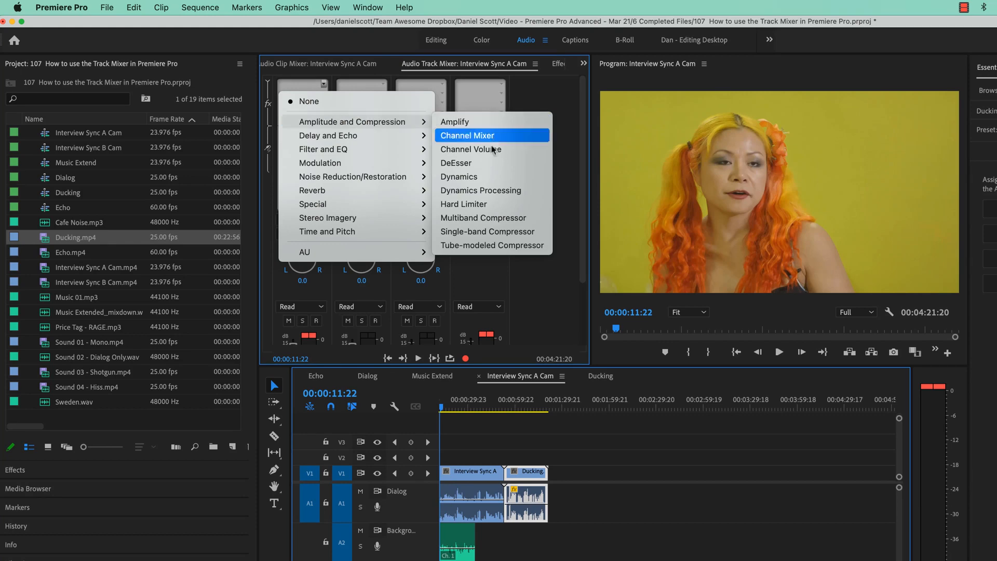
pyautogui.click(470, 191)
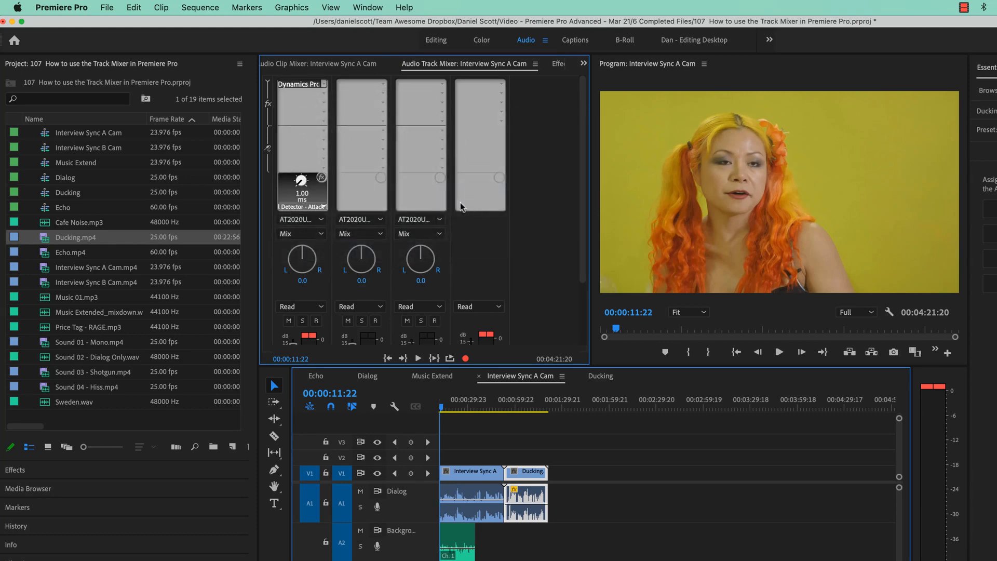
pyautogui.doubleClick(300, 84)
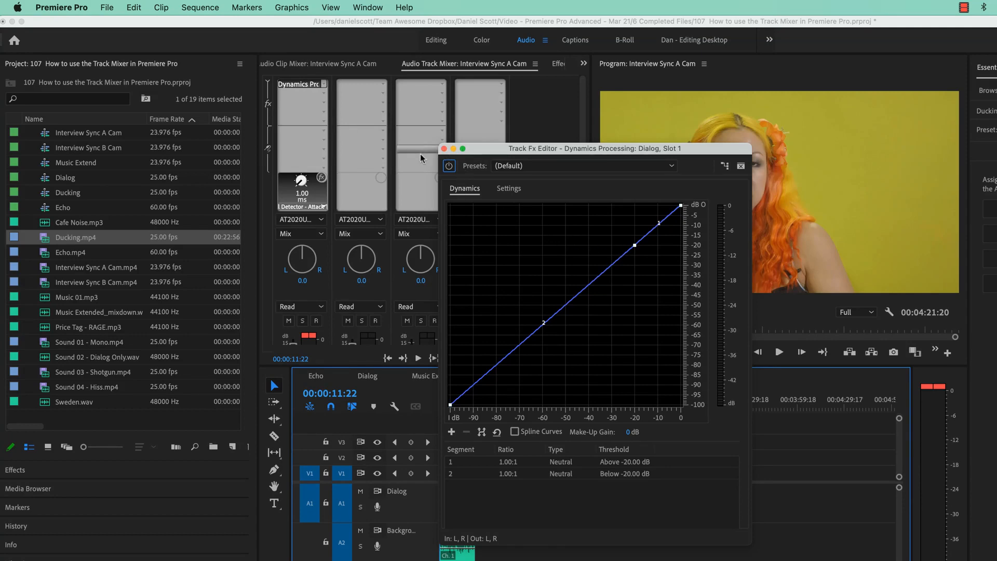
pyautogui.click(445, 149)
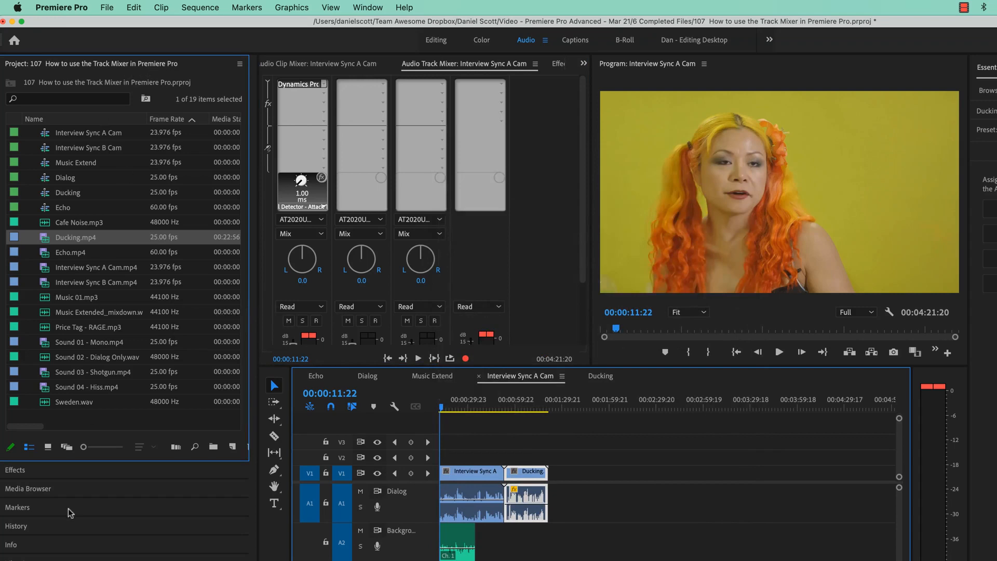
# - Expand the Audio Effects folder in the effects library to compare its categories with the track mixer's effects area
pyautogui.click(45, 477)
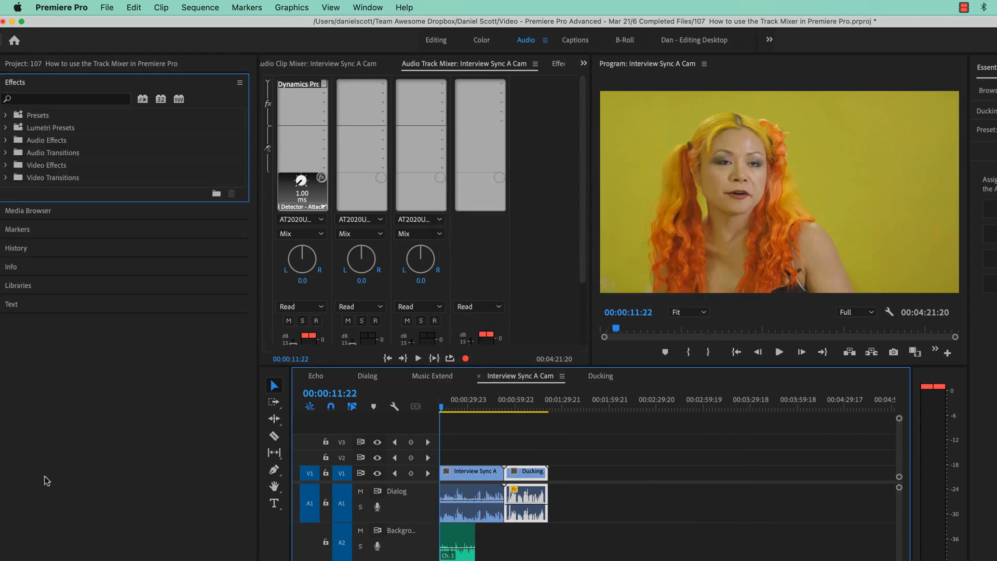
pyautogui.click(6, 141)
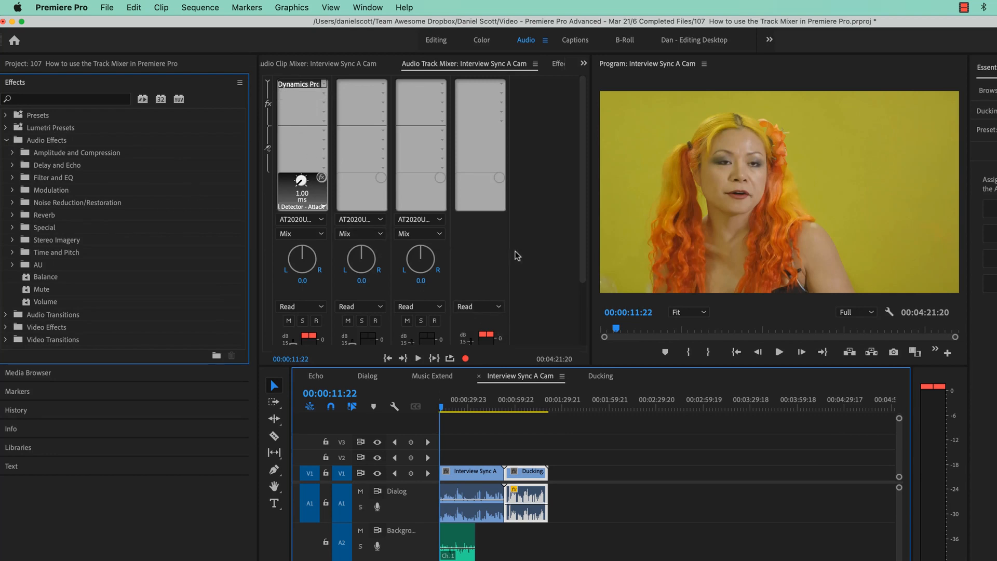
pyautogui.click(268, 83)
pyautogui.click(267, 83)
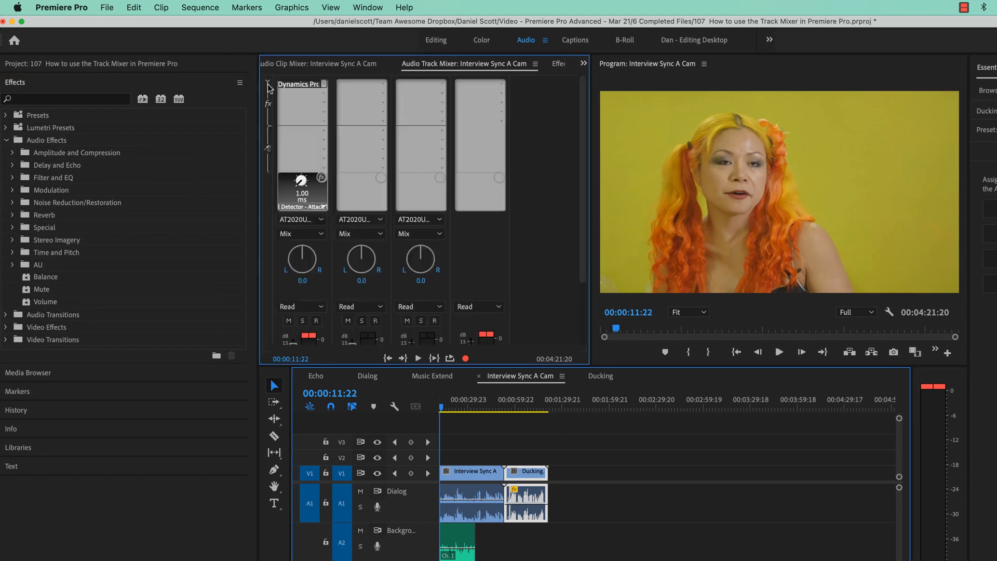
pyautogui.click(267, 83)
pyautogui.click(267, 83)
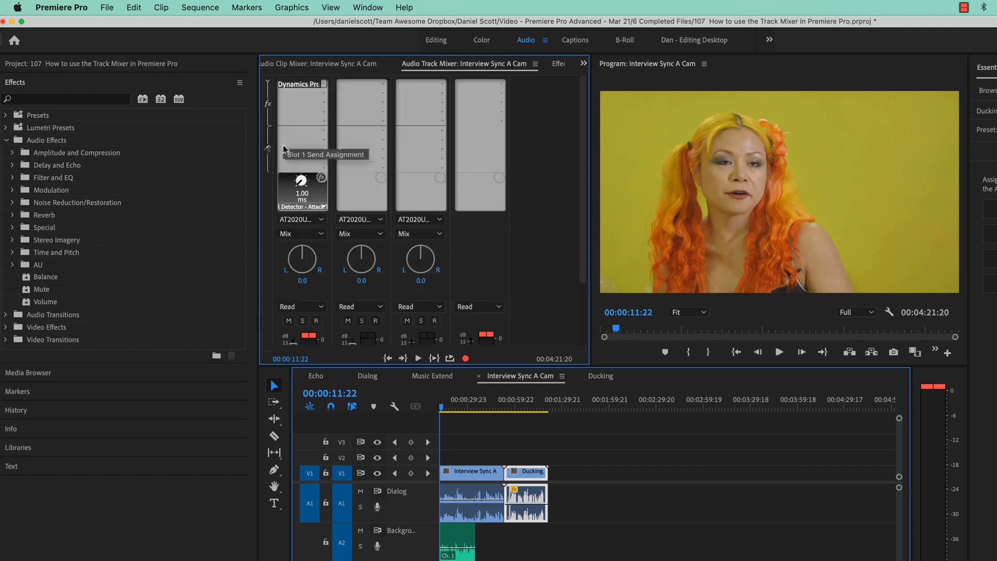
# - Remove Dynamics Processing from the Dialog track, put Pitch Shifter in its first effect slot, and open the Pitch Shifter editor
pyautogui.click(324, 86)
pyautogui.click(297, 102)
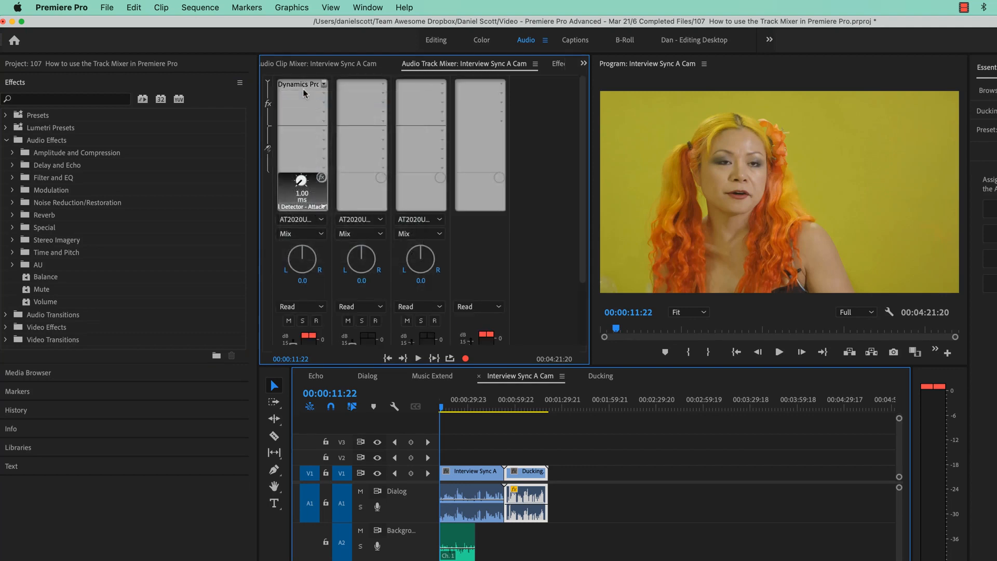
pyautogui.click(322, 85)
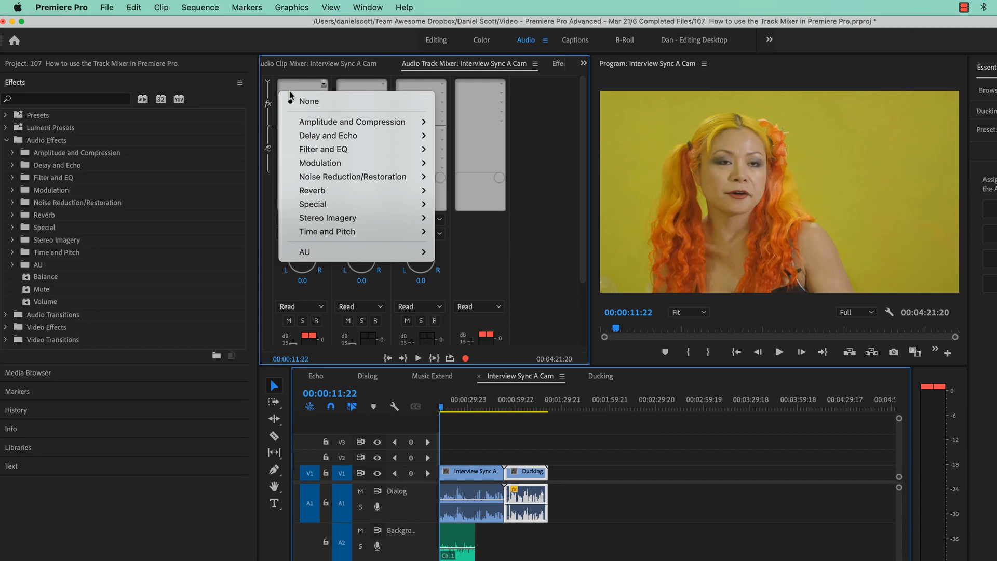
pyautogui.moveTo(351, 234)
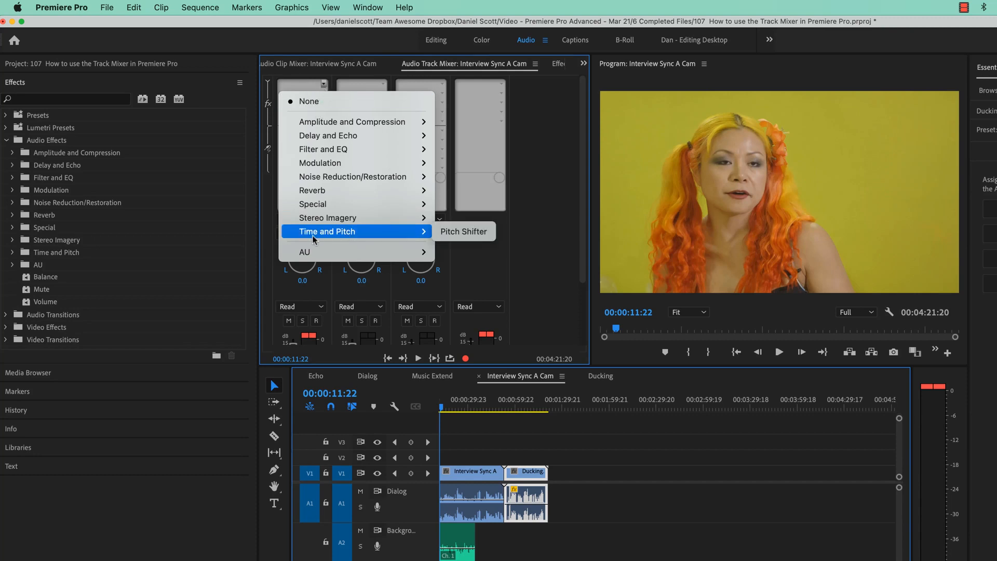
pyautogui.click(464, 231)
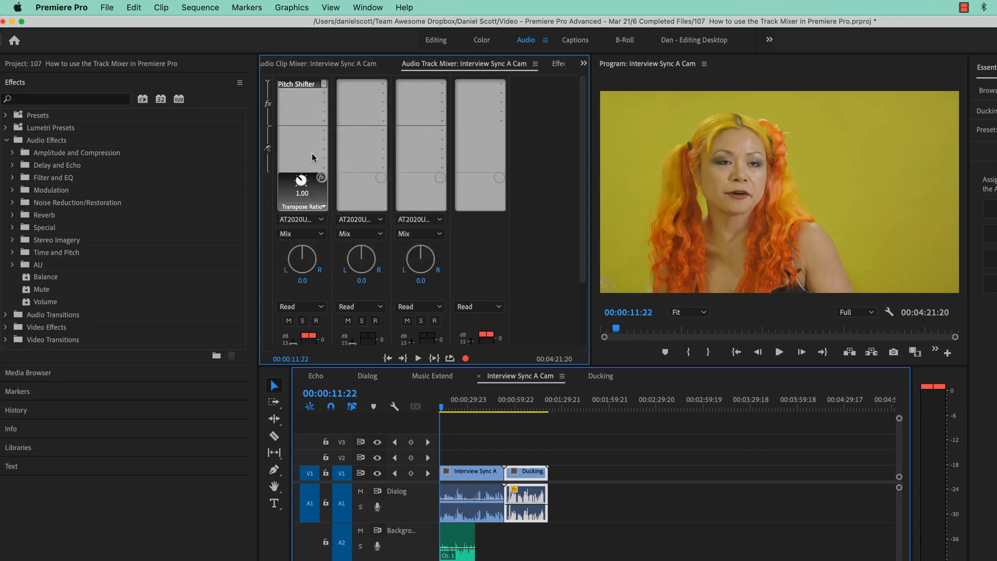
pyautogui.doubleClick(305, 86)
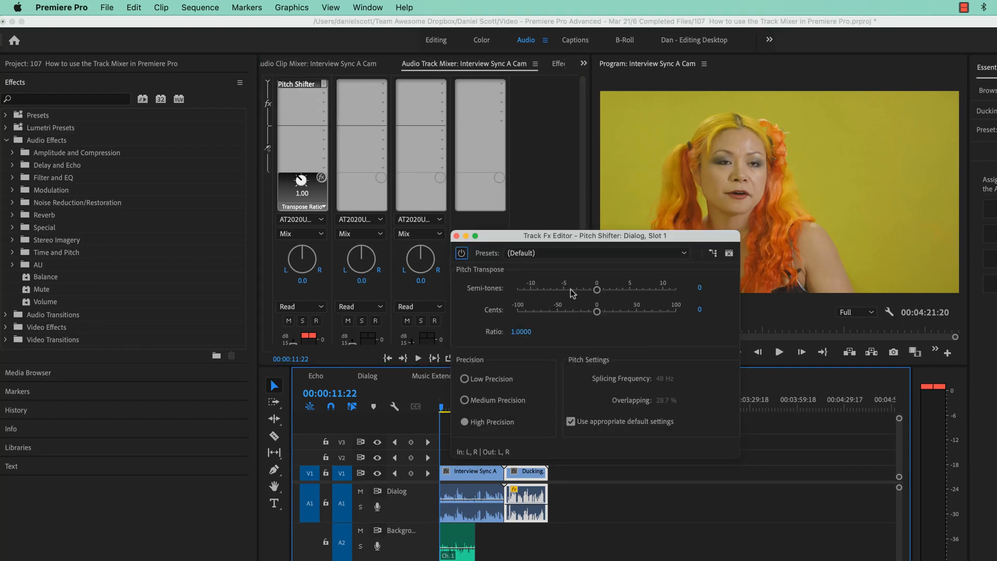
# - Try the Angry Gerbil preset on the Dialog track's Pitch Shifter and play the sequence to hear it
pyautogui.click(585, 254)
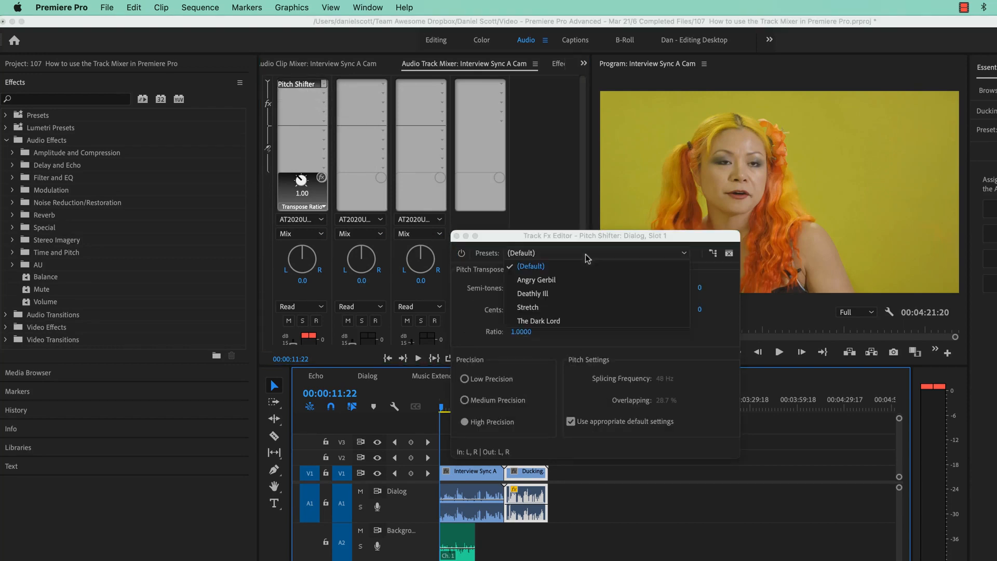
pyautogui.click(558, 281)
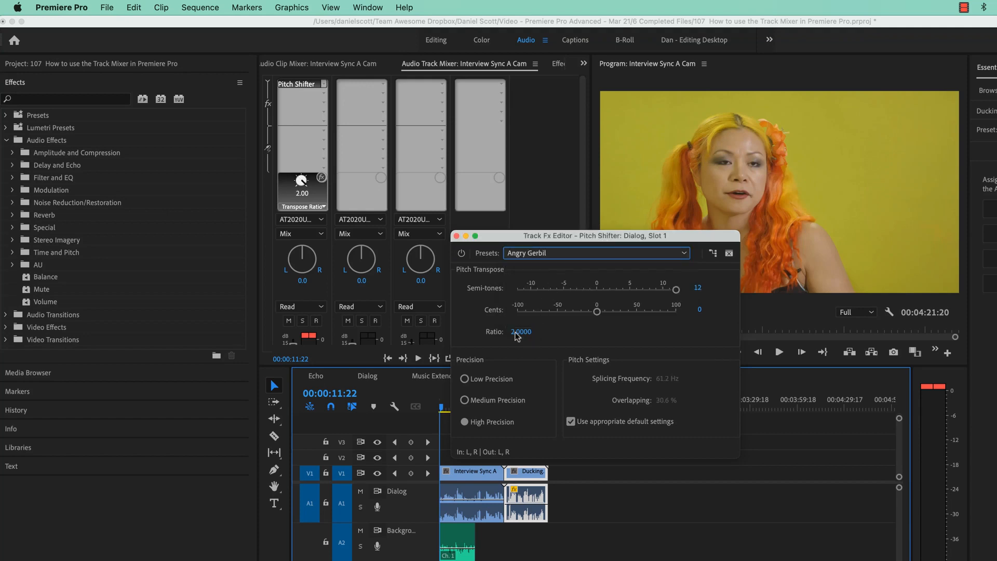
pyautogui.press('space')
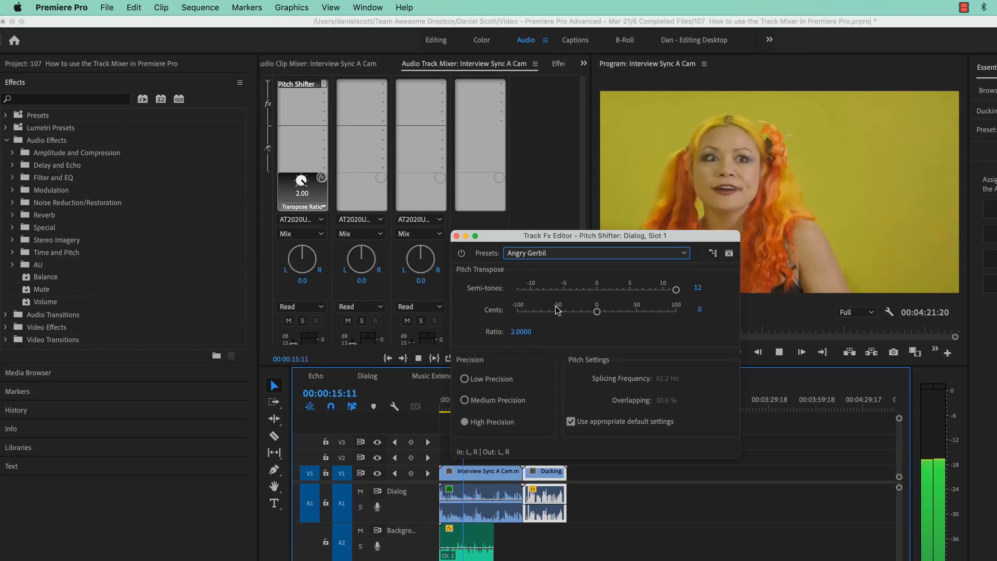
# - Set the Dialog track's Pitch Shifter to The Dark Lord preset and play a few seconds of the sequence
pyautogui.click(597, 255)
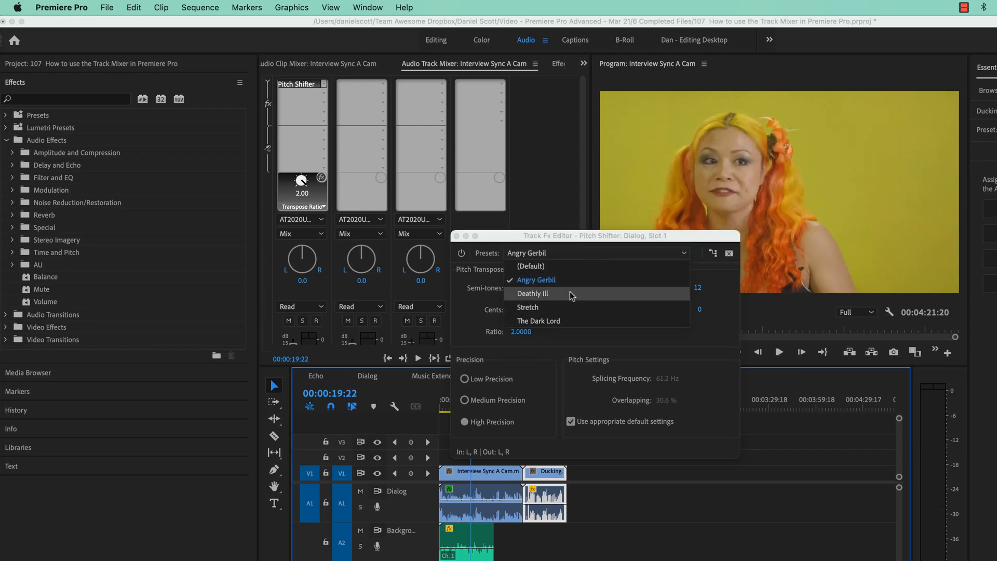
pyautogui.click(563, 322)
pyautogui.press('space')
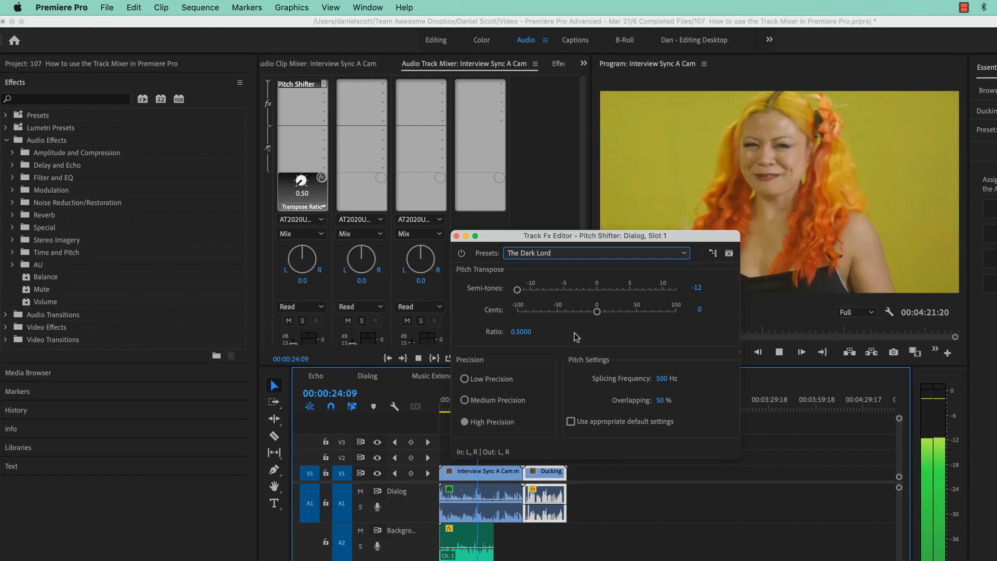
pyautogui.press('space')
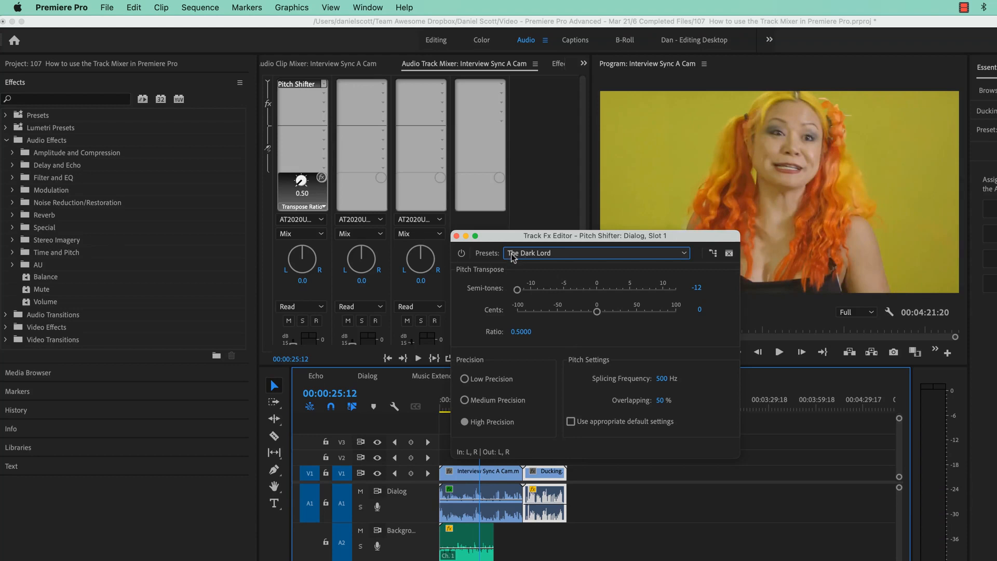
# - Add Analog Delay to the Dialog track's second effect slot and close the Pitch Shifter editor
pyautogui.click(323, 98)
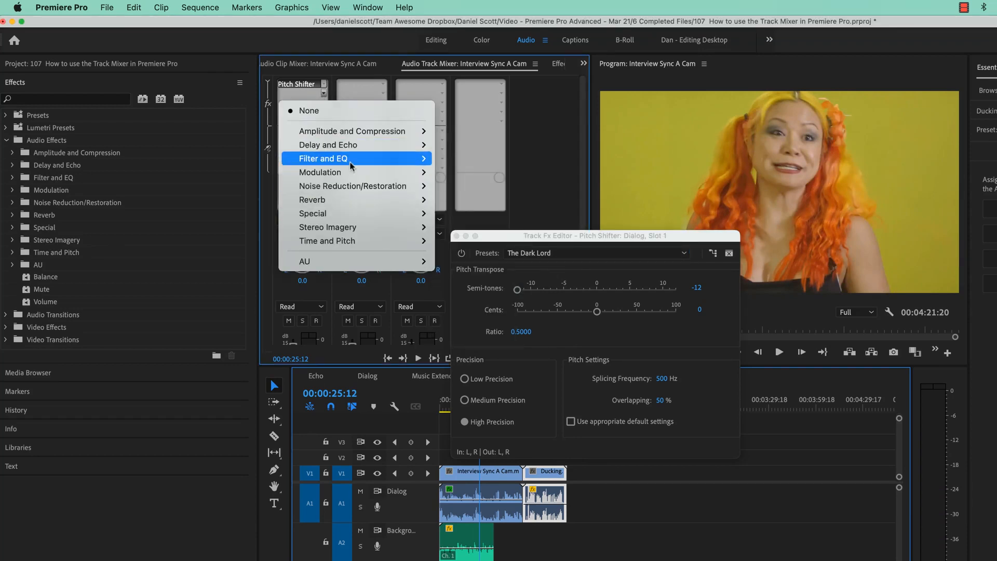
pyautogui.moveTo(364, 146)
pyautogui.click(473, 150)
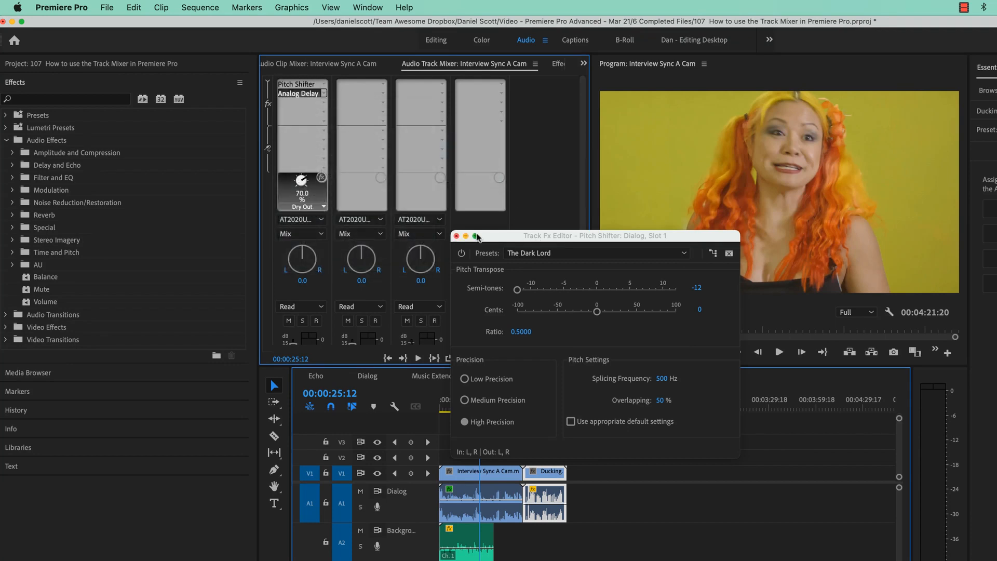
pyautogui.click(456, 237)
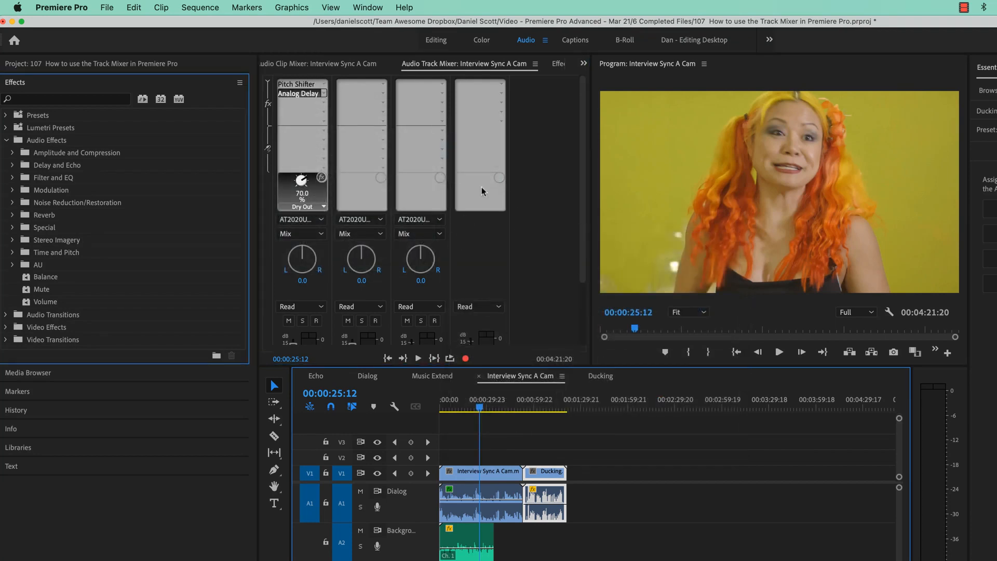
# - Review the Interview Sync A Cam clip's own effects in Effect Controls, and return to the Audio Track Mixer with its effects area hidden
pyautogui.click(558, 64)
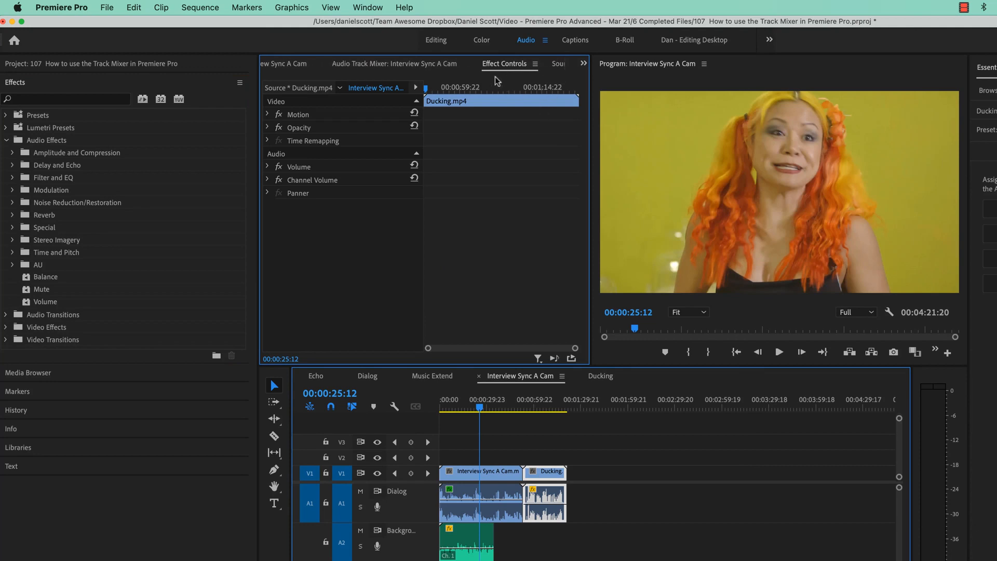
pyautogui.click(508, 477)
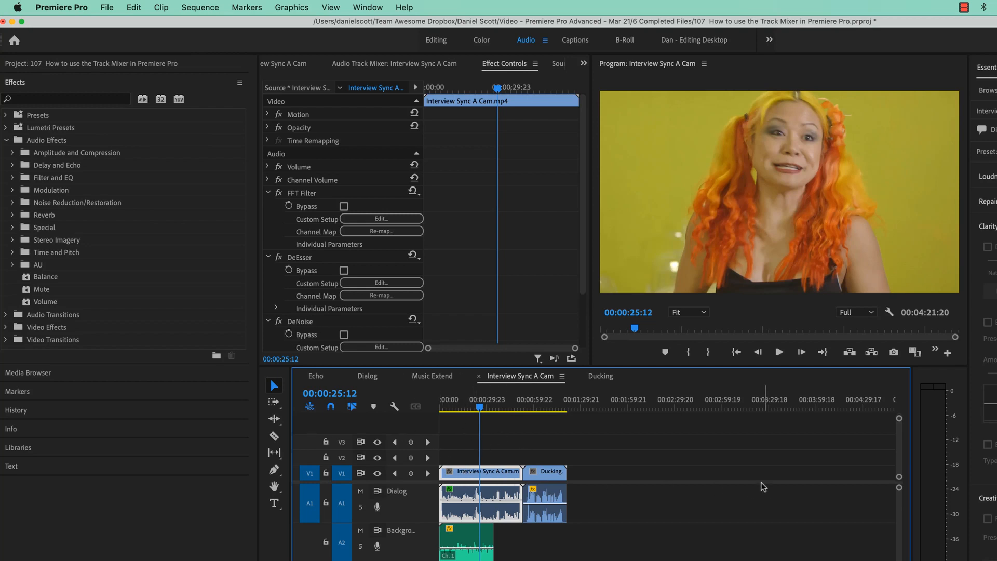
pyautogui.click(357, 65)
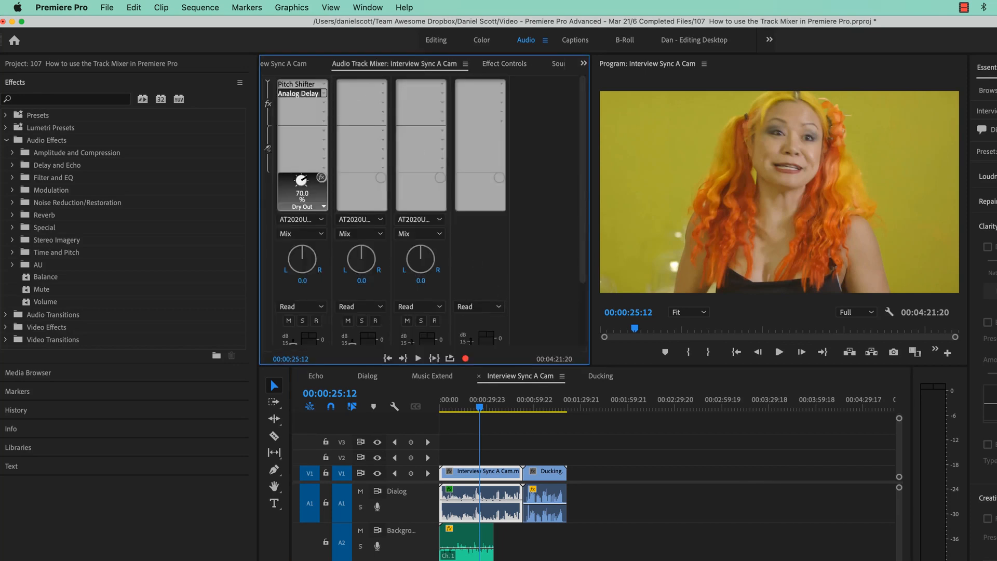
pyautogui.click(268, 82)
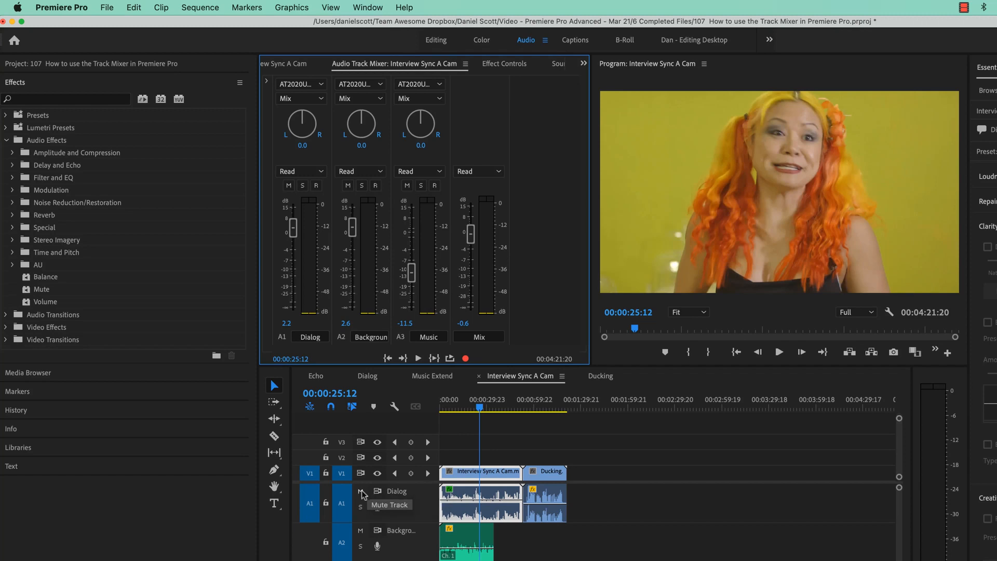
# - Solo the Background track during playback to lower its volume to about 1.3, and switch its solo off
pyautogui.click(348, 186)
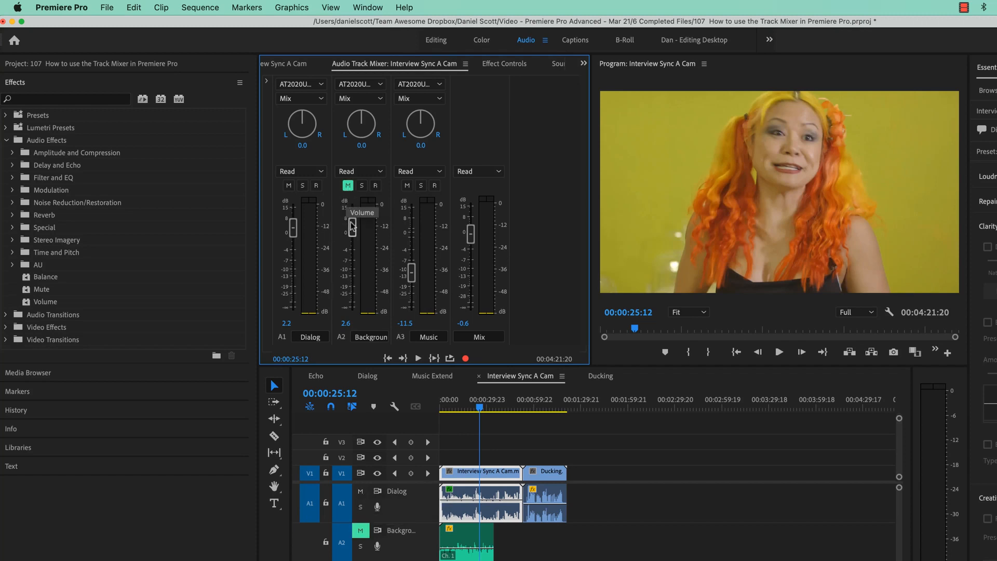
pyautogui.click(362, 186)
pyautogui.click(348, 186)
pyautogui.press('space')
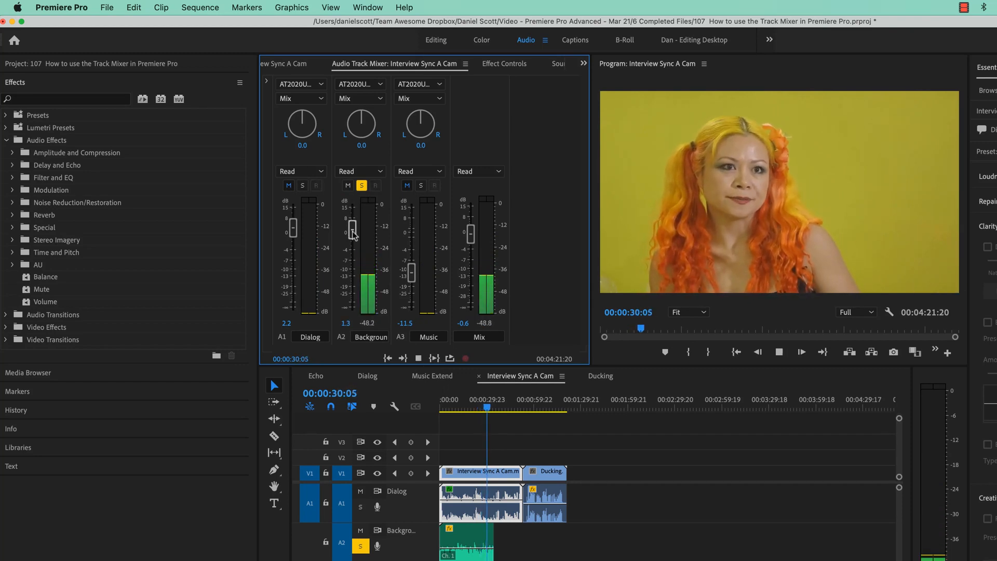
pyautogui.press('space')
pyautogui.click(362, 186)
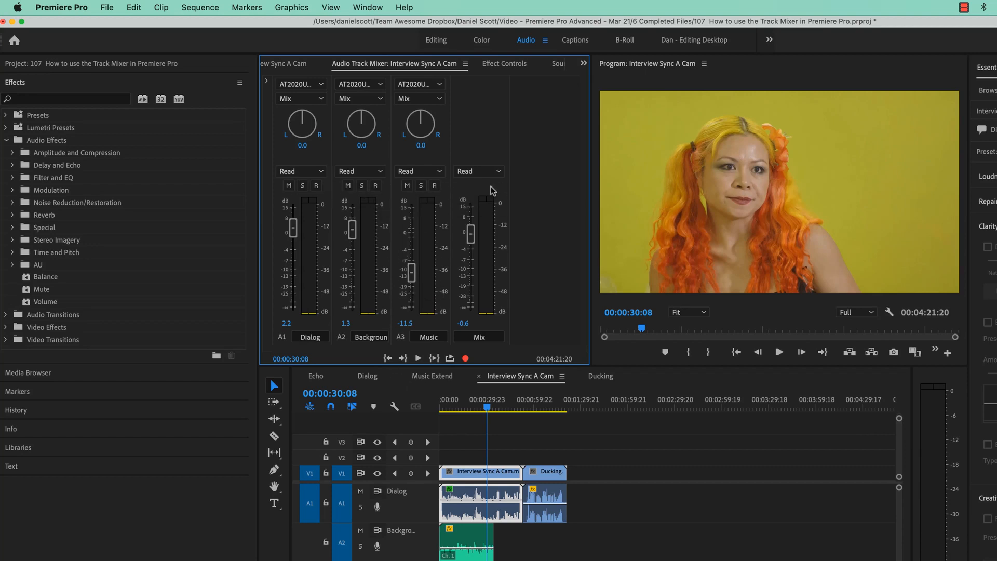
# - Try muting the Dialog, Background and Music tracks individually, and toggling the mute on all of them at once
pyautogui.click(348, 186)
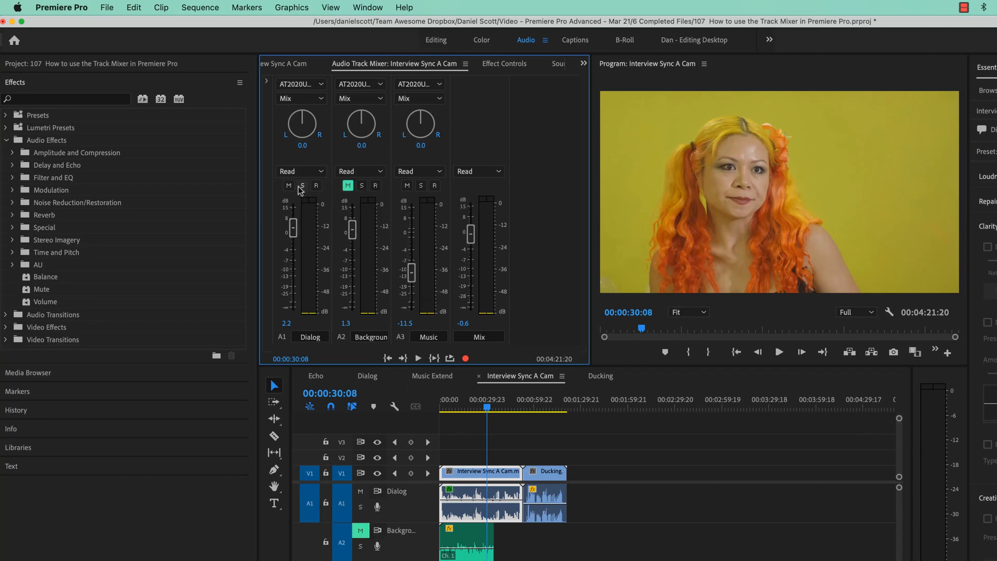
pyautogui.click(289, 186)
pyautogui.click(408, 186)
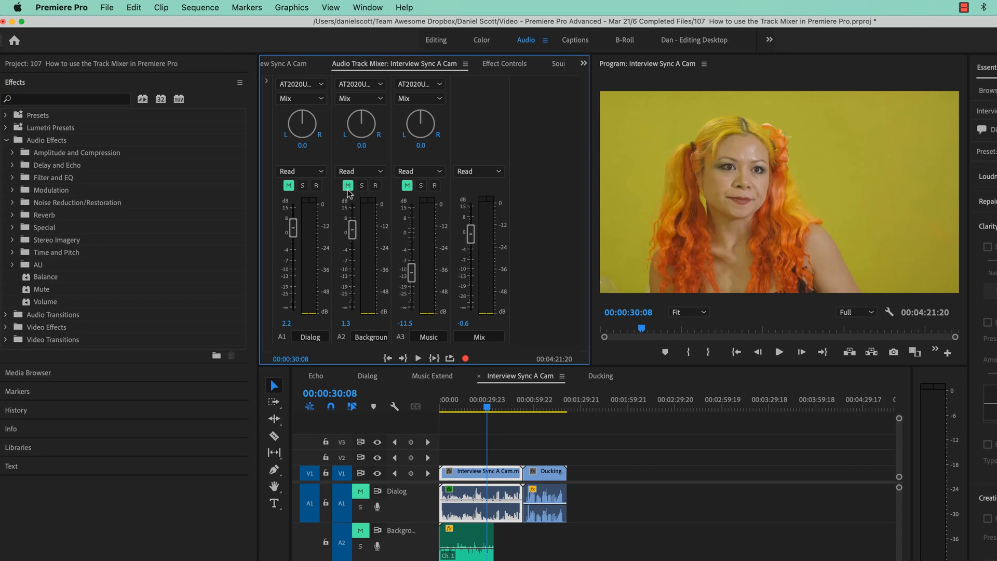
pyautogui.click(349, 188)
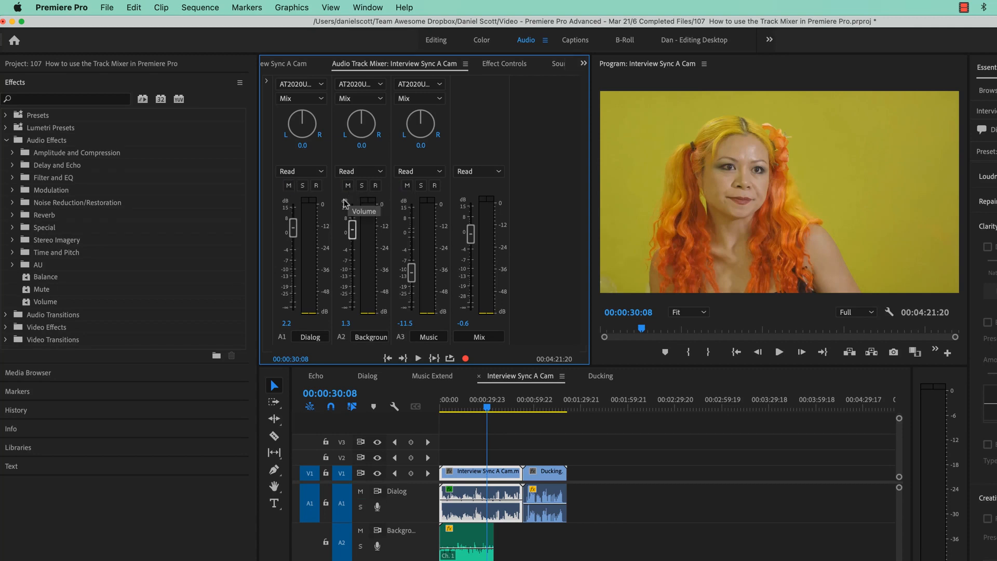
pyautogui.click(347, 188)
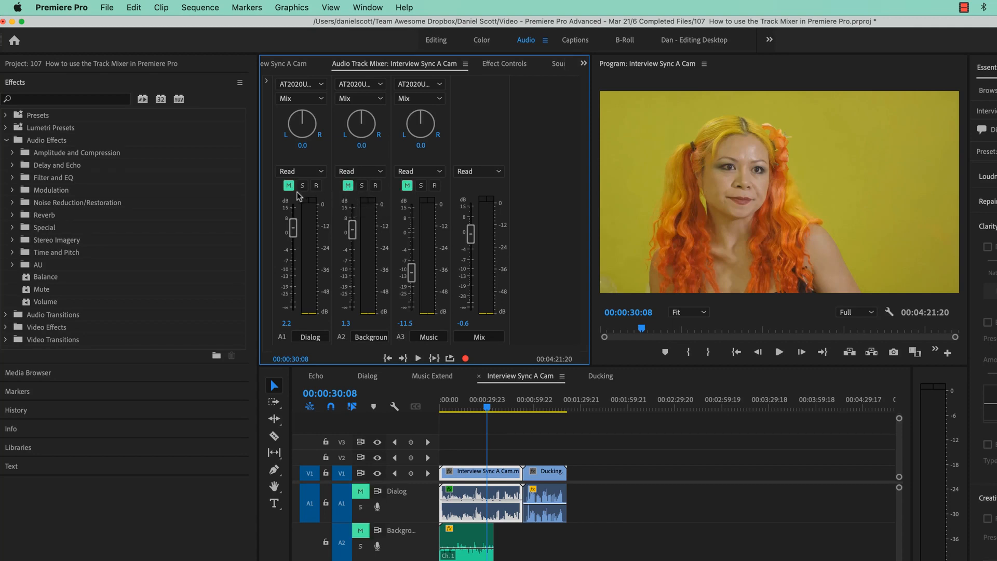
pyautogui.click(407, 185)
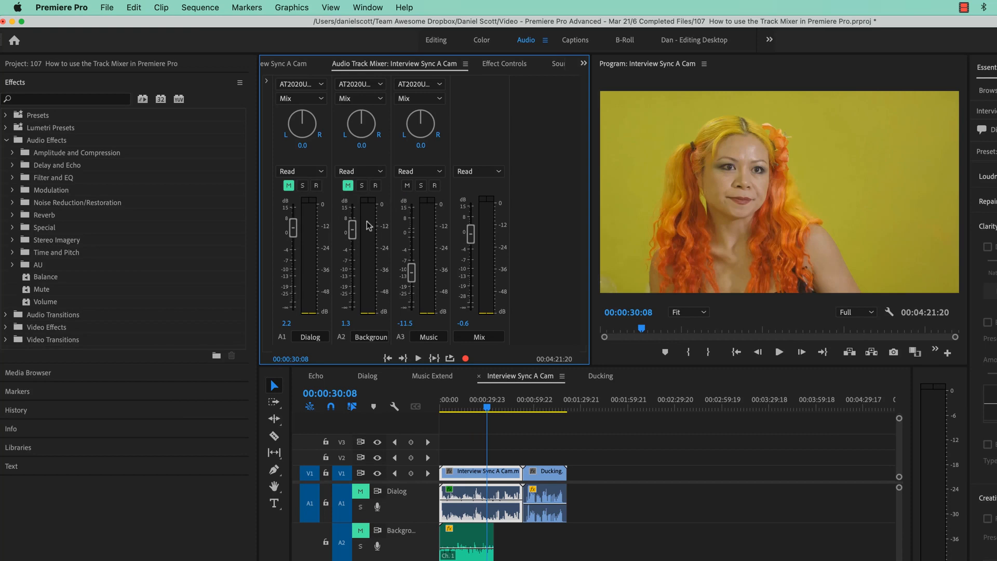
pyautogui.click(408, 185)
# - Try soloing all three audio tracks at once, and clear every solo and mute
pyautogui.keyDown('super'); pyautogui.click(421, 185); pyautogui.keyUp('super')
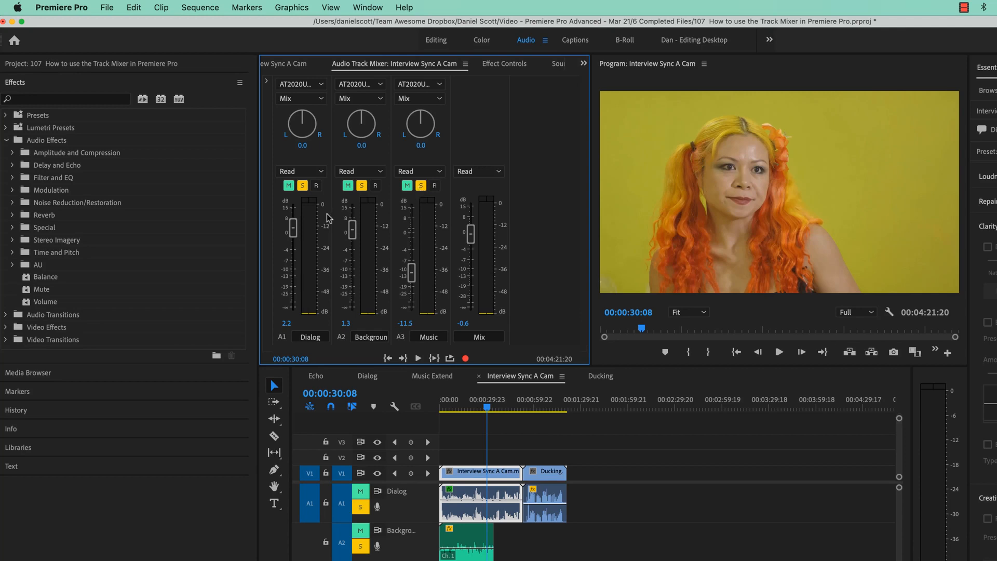
pyautogui.keyDown('super'); pyautogui.click(420, 185); pyautogui.keyUp('super')
pyautogui.keyDown('super'); pyautogui.click(408, 186); pyautogui.keyUp('super')
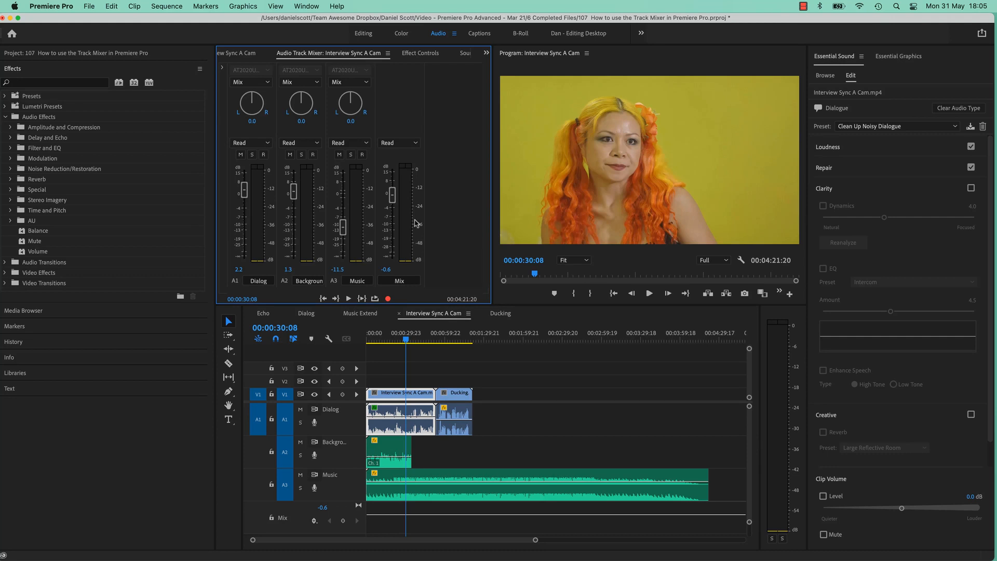
# - Watch the mixer's levels during a few seconds of playback, and add the Track Meter to the timeline's audio track headers
pyautogui.click(348, 299)
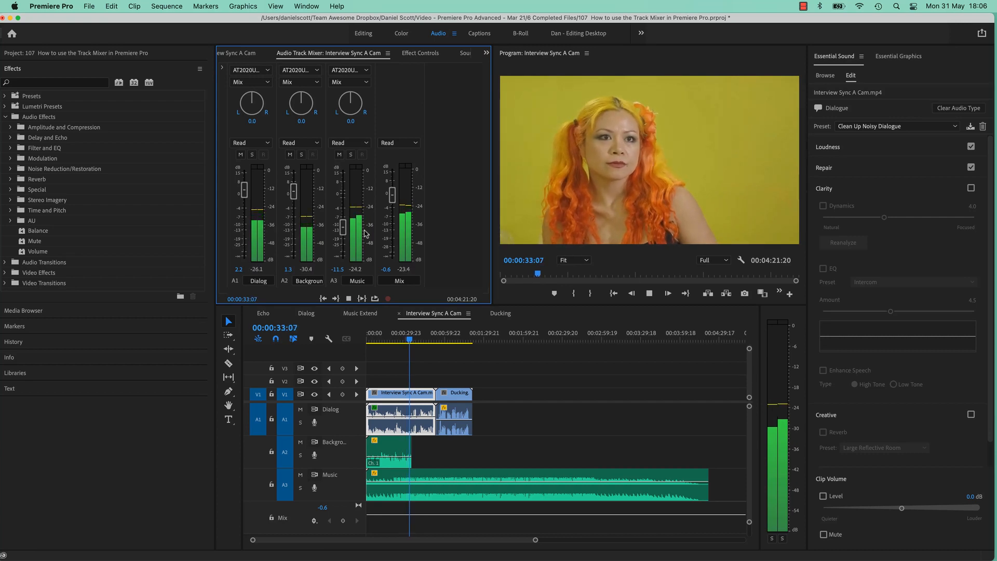
pyautogui.press('space')
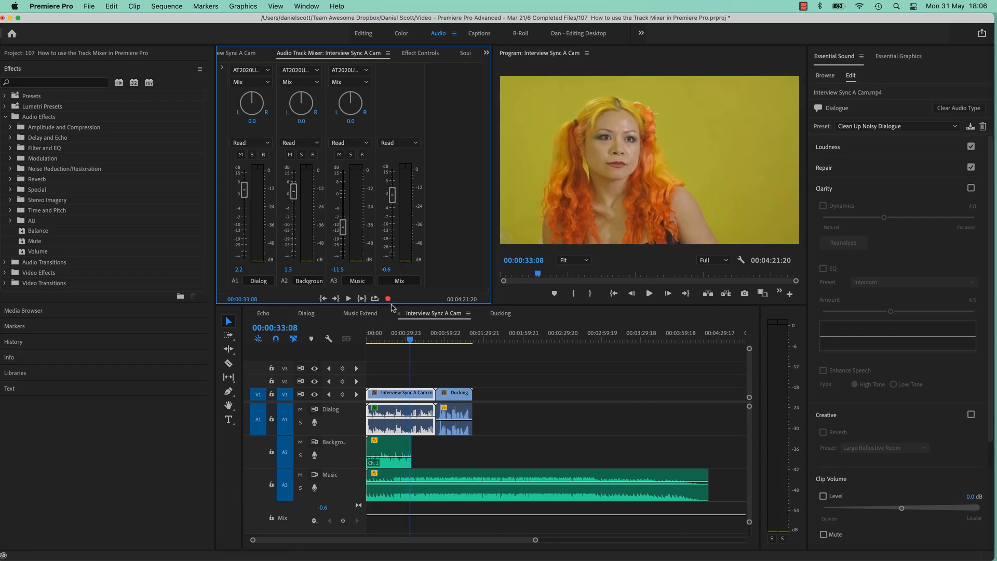
pyautogui.rightClick(357, 429)
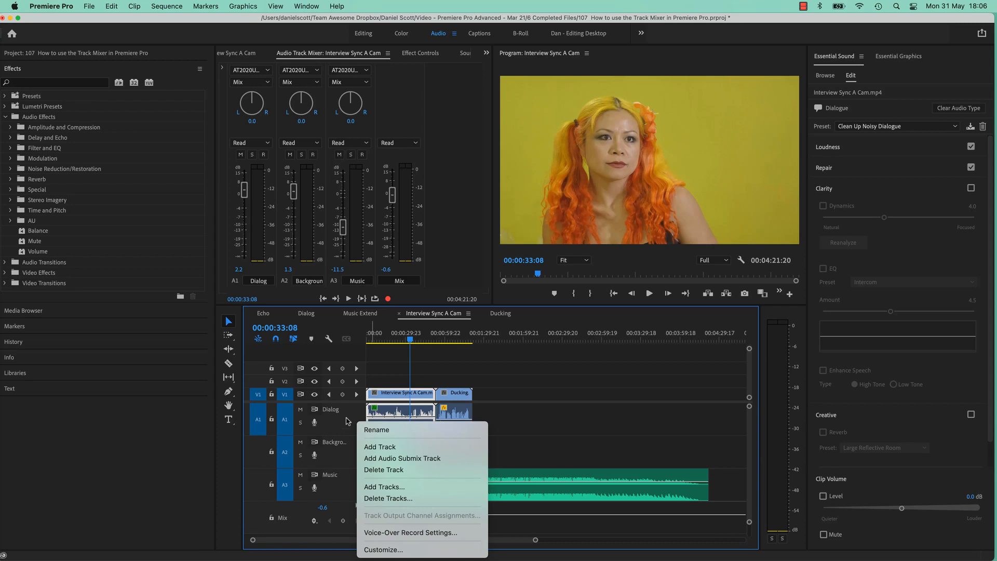
pyautogui.click(395, 551)
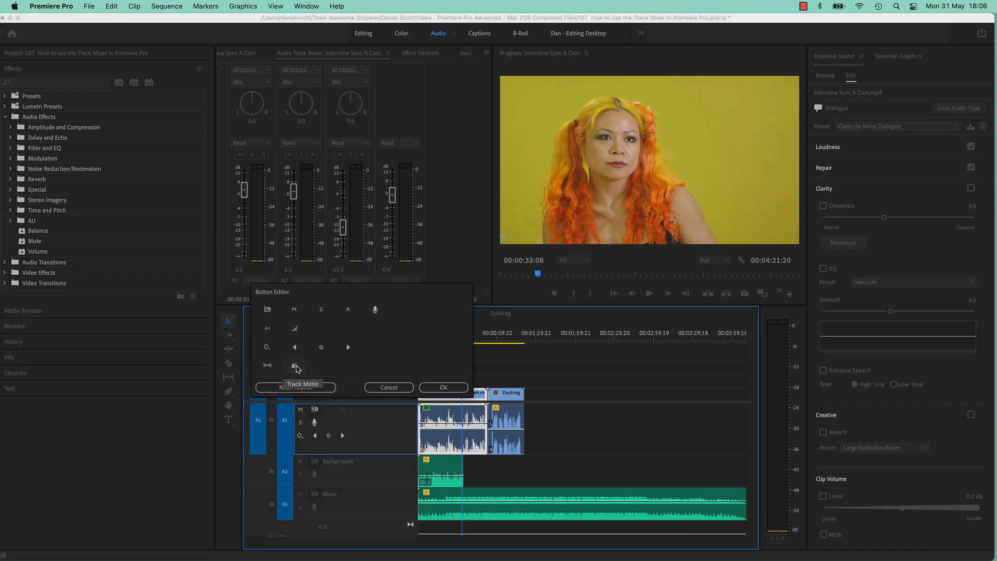
pyautogui.moveTo(297, 373); pyautogui.dragTo(331, 410)
pyautogui.click(443, 387)
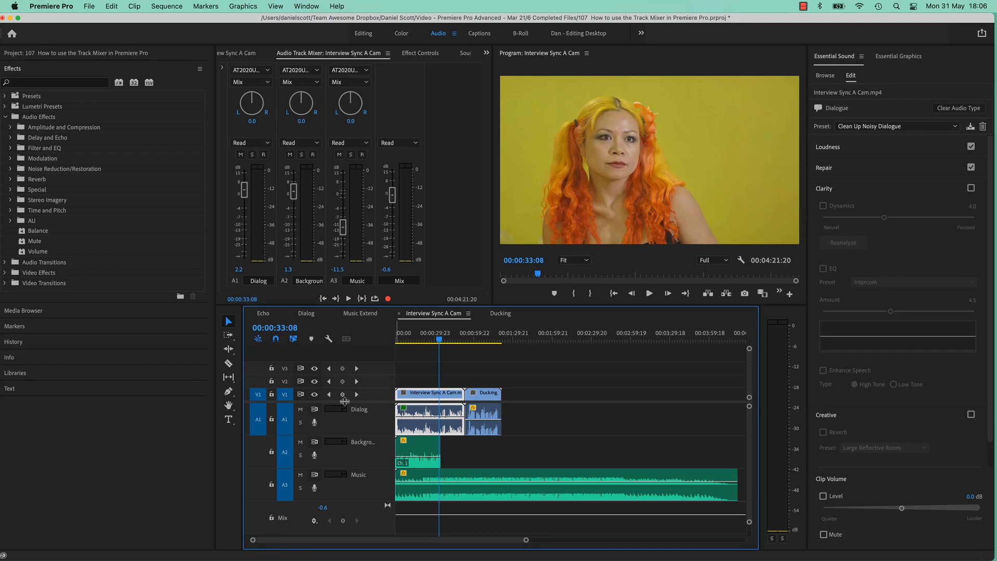
# - Play the sequence from its start for several seconds to check the meters in the track headers
pyautogui.press('Home')
pyautogui.press('space')
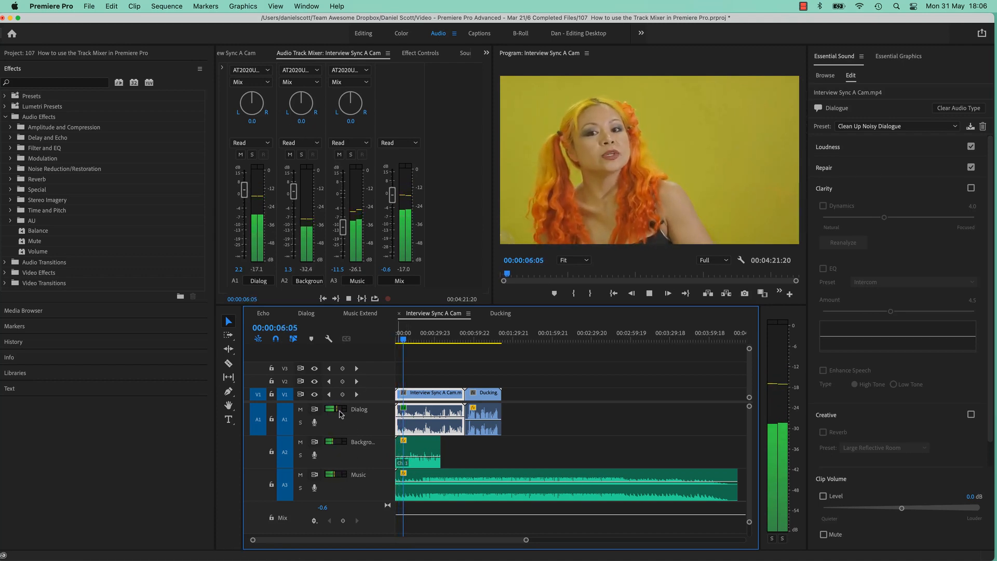
pyautogui.press('space')
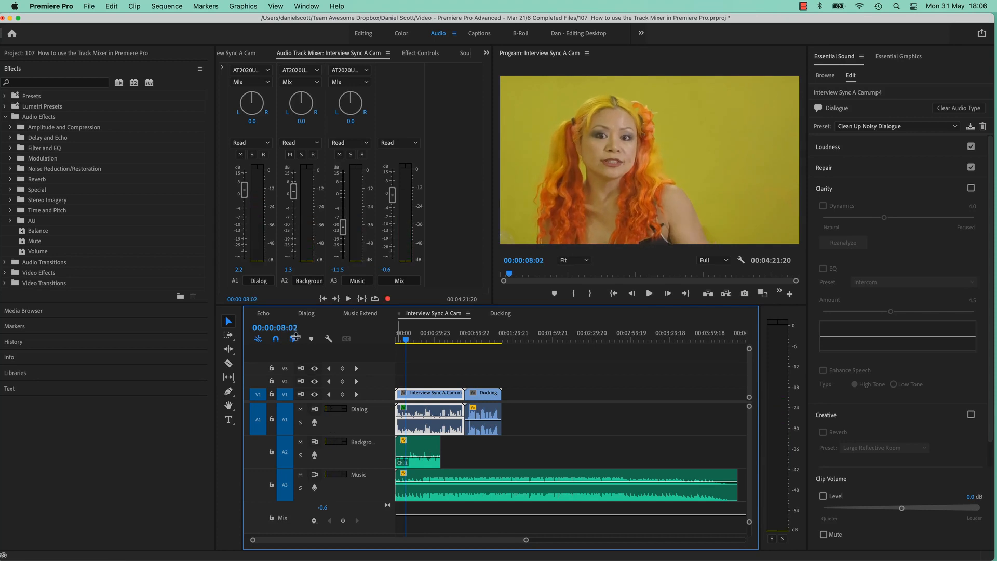
# - Remove Pitch Shifter and Analog Delay from the Dialog track in the Audio Track Mixer, and play the sequence's opening to check the sound
pyautogui.click(254, 54)
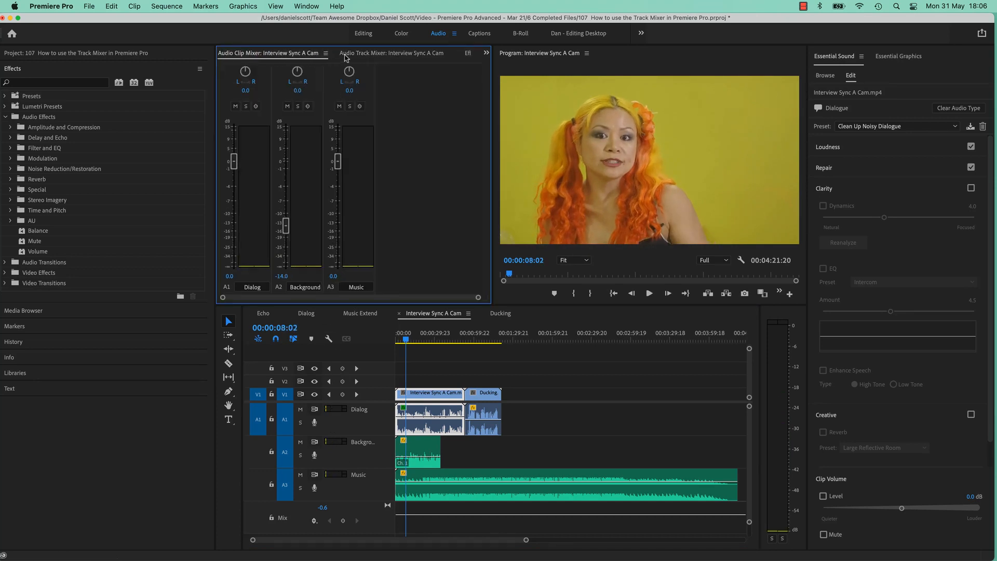
pyautogui.click(359, 55)
pyautogui.click(222, 68)
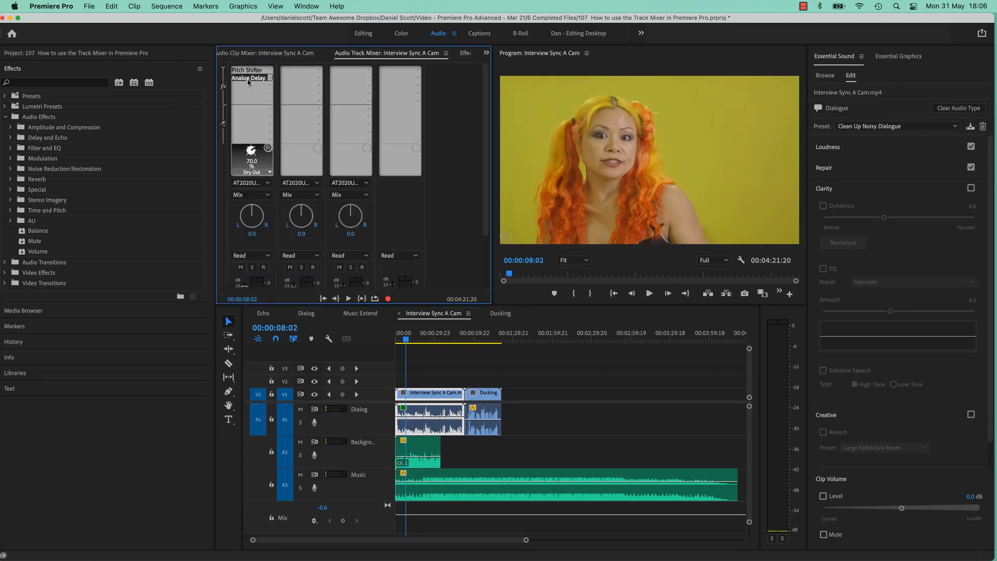
pyautogui.click(269, 78)
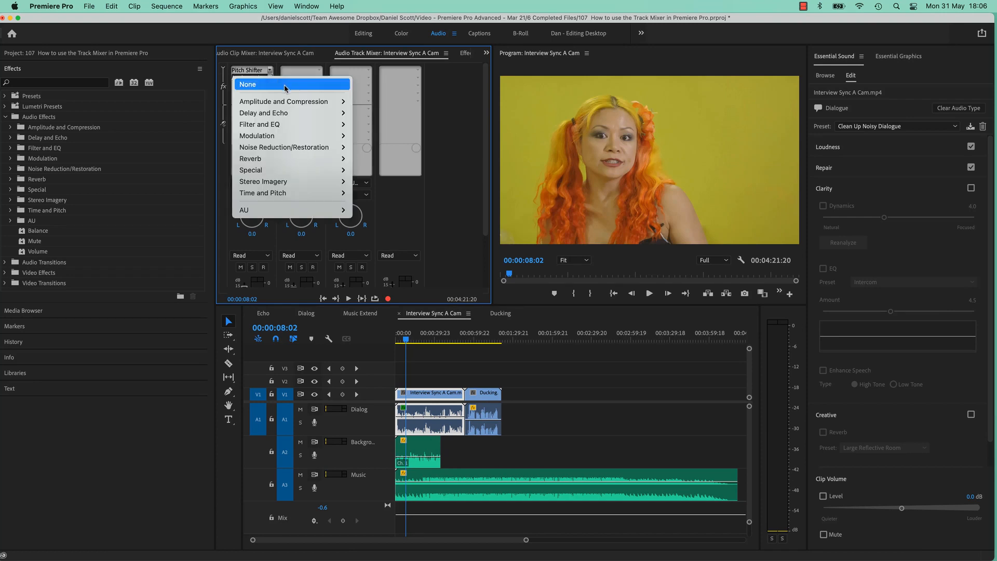
pyautogui.click(244, 82)
pyautogui.click(270, 78)
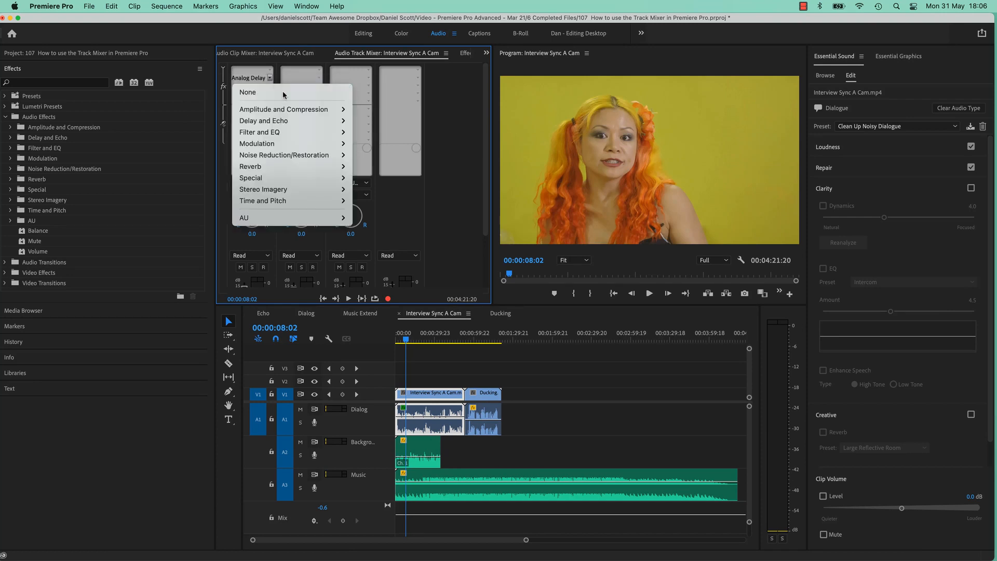
pyautogui.click(284, 92)
pyautogui.click(400, 343)
pyautogui.press('space')
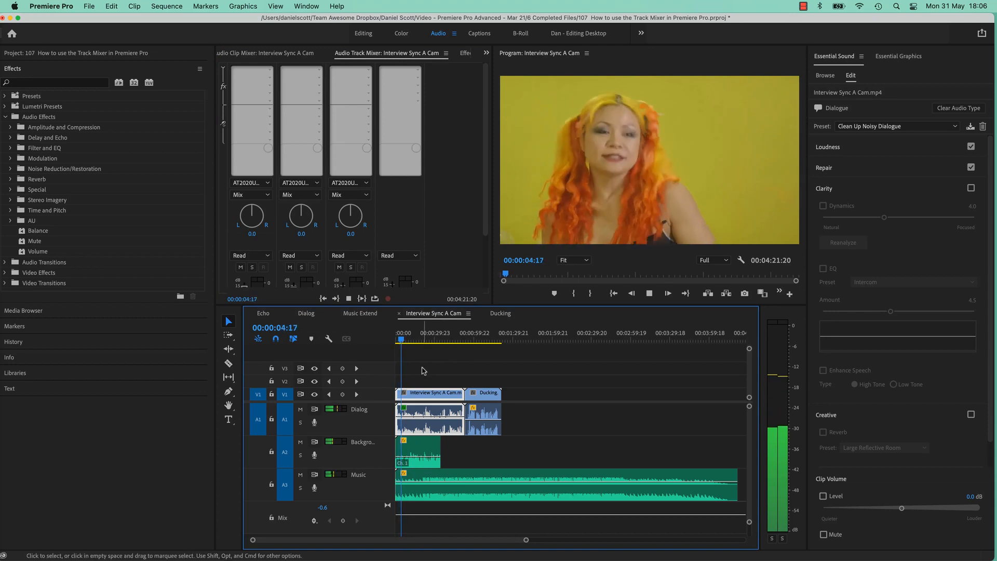
pyautogui.press('space')
# - Rearrange the audio track header so Solo and the Track Meter follow Mute, with sync lock, voice-over record and the track name beneath
pyautogui.rightClick(391, 418)
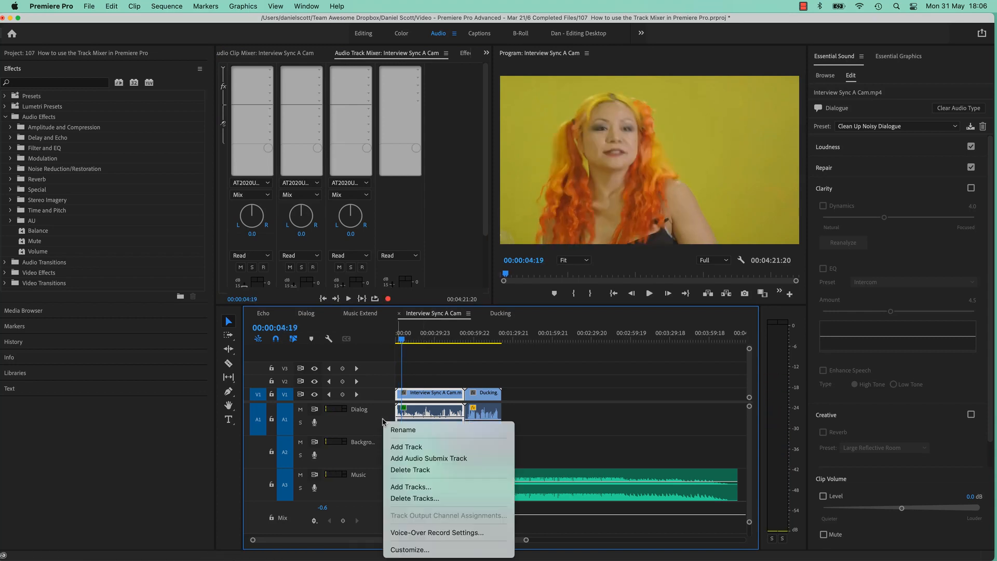
pyautogui.click(424, 547)
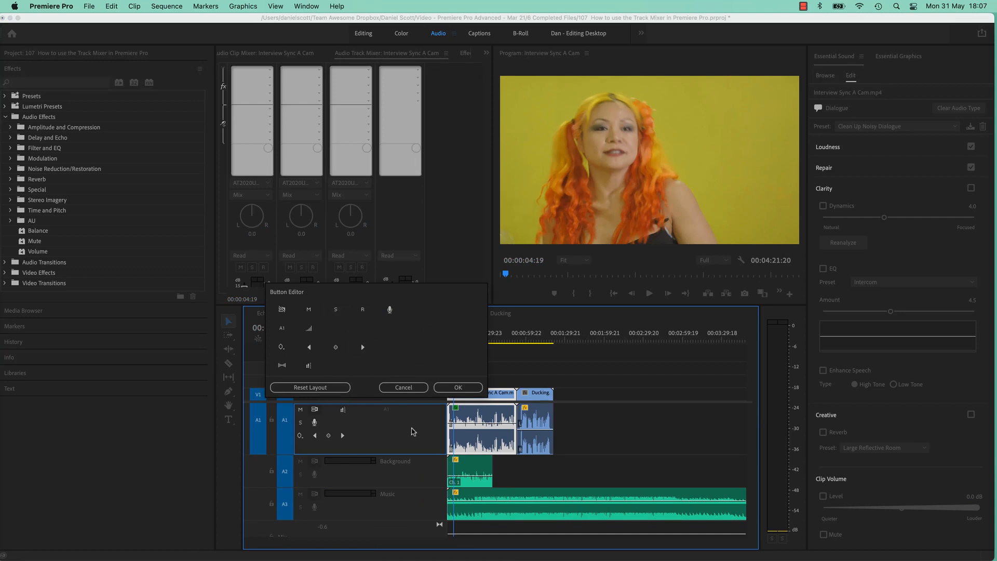
pyautogui.moveTo(314, 411); pyautogui.dragTo(301, 422)
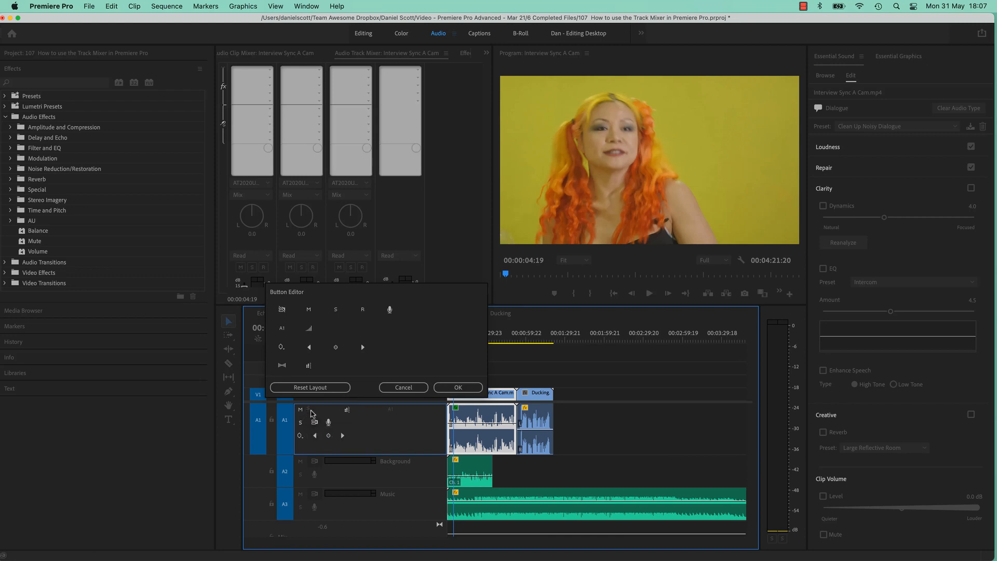
pyautogui.moveTo(385, 410); pyautogui.dragTo(325, 411)
pyautogui.click(458, 387)
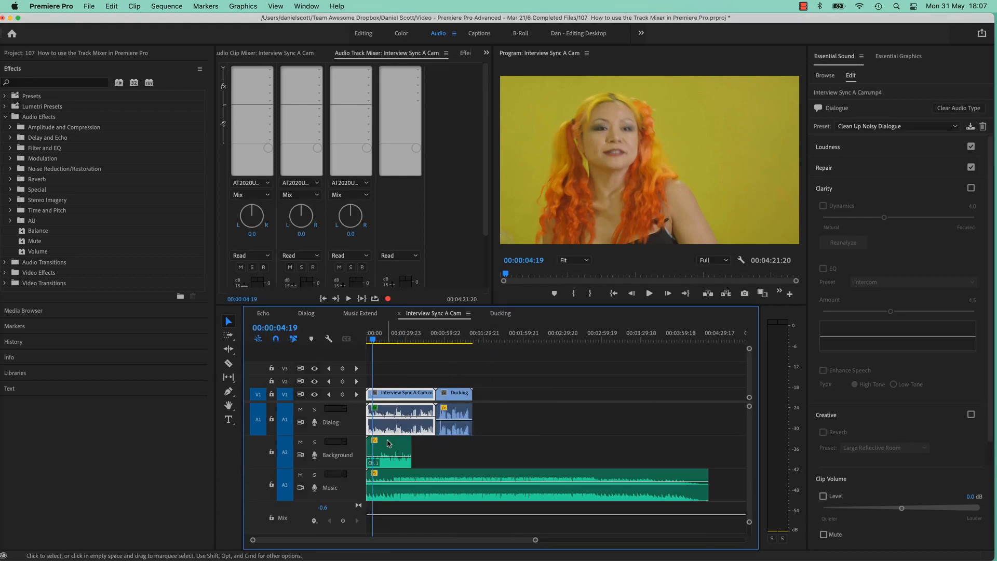
# - Widen the Track Meter in the audio track headers and play a few seconds to watch the levels
pyautogui.moveTo(364, 425); pyautogui.dragTo(402, 425)
pyautogui.press('space')
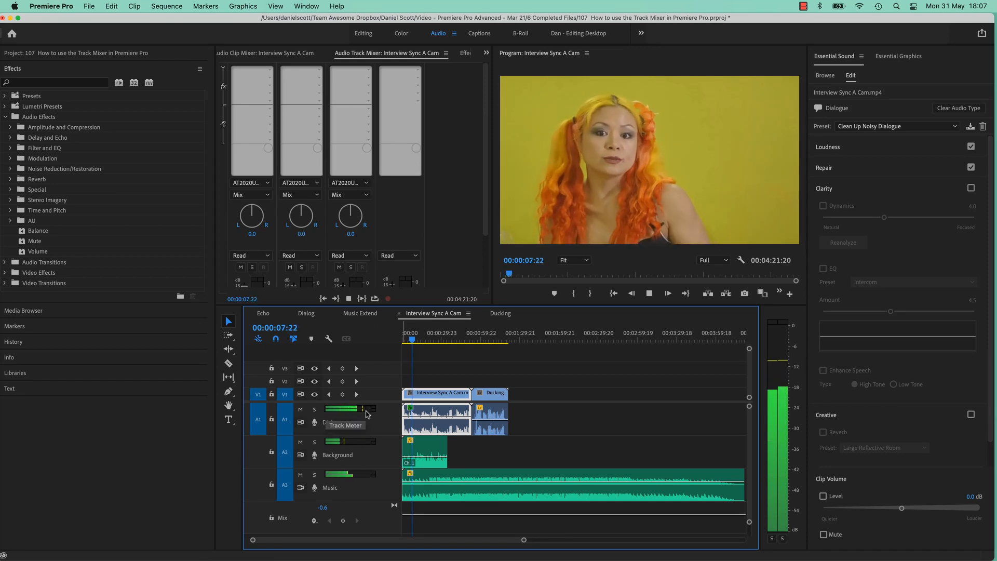
pyautogui.press('space')
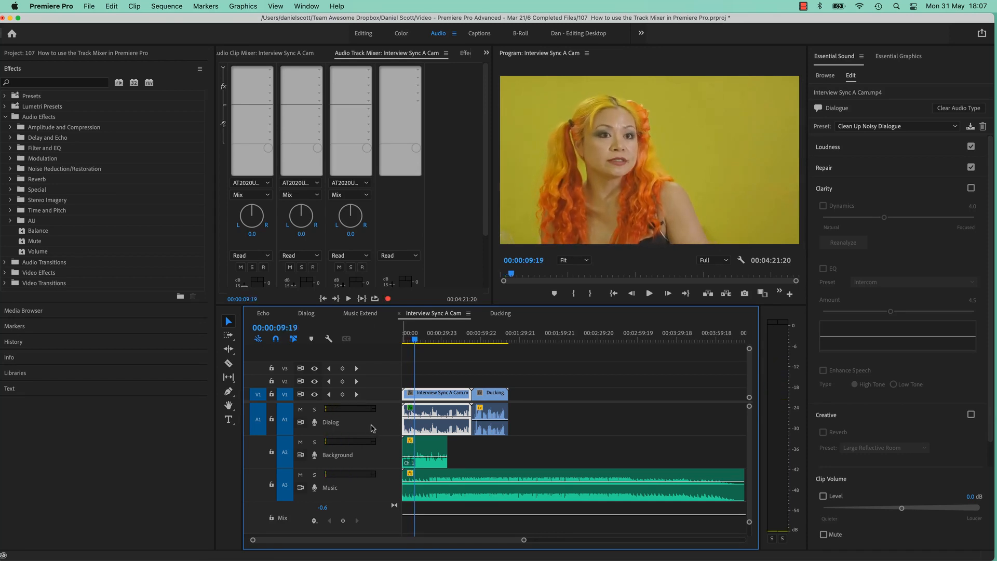
# - Rearrange the audio header: track name beside Mute and Solo, Track Meter on its own second row, sync lock and voice-over record on the third
pyautogui.rightClick(374, 424)
pyautogui.click(404, 549)
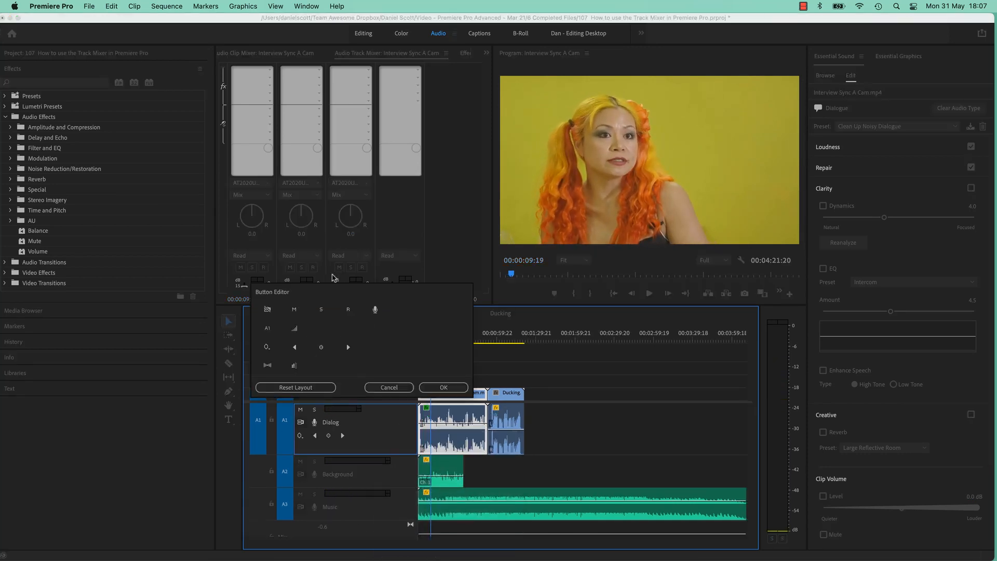
pyautogui.click(320, 422)
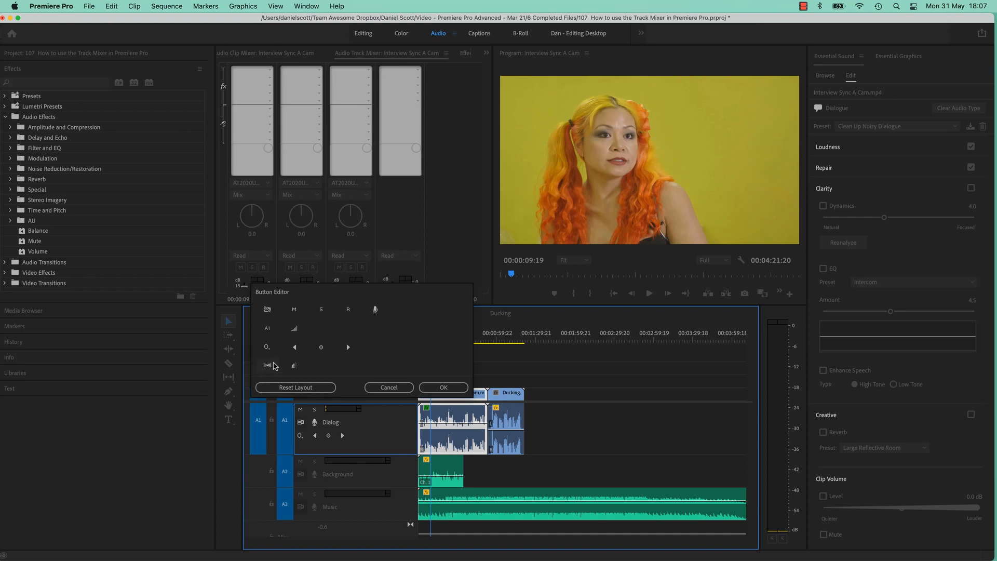
pyautogui.moveTo(275, 366); pyautogui.dragTo(347, 438)
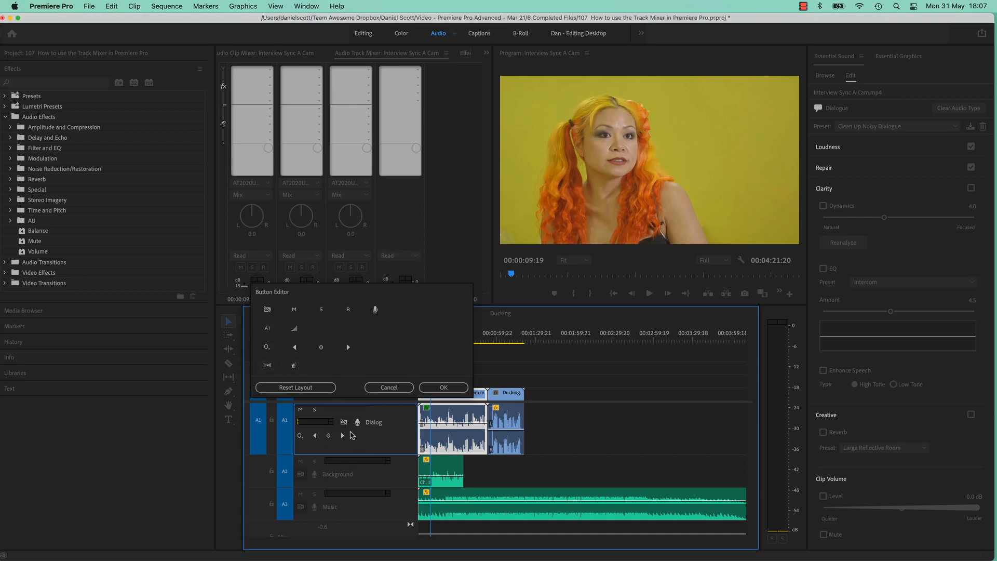
pyautogui.moveTo(268, 309); pyautogui.dragTo(359, 440)
pyautogui.moveTo(375, 311); pyautogui.dragTo(368, 441)
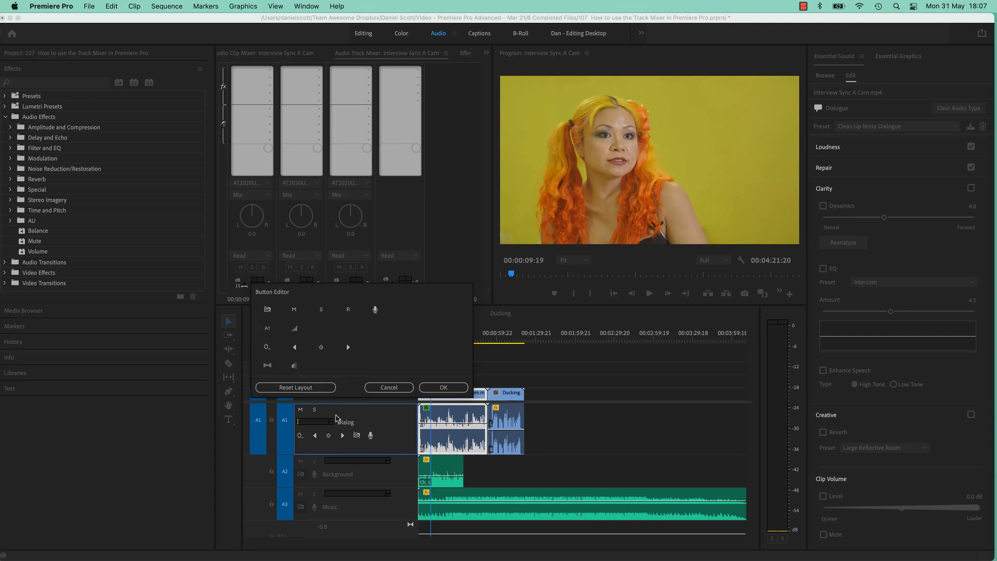
pyautogui.moveTo(267, 329); pyautogui.dragTo(324, 411)
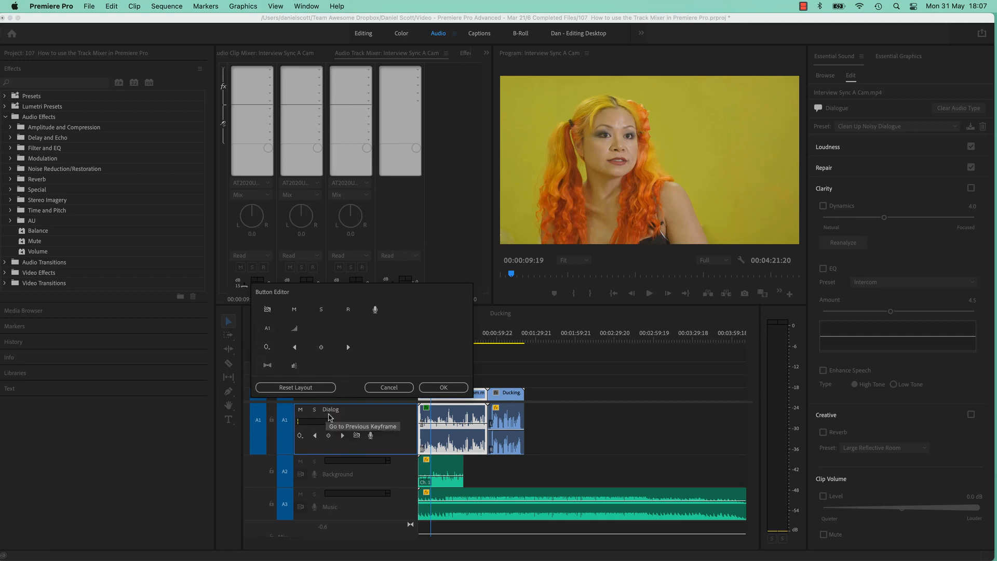
pyautogui.click(444, 388)
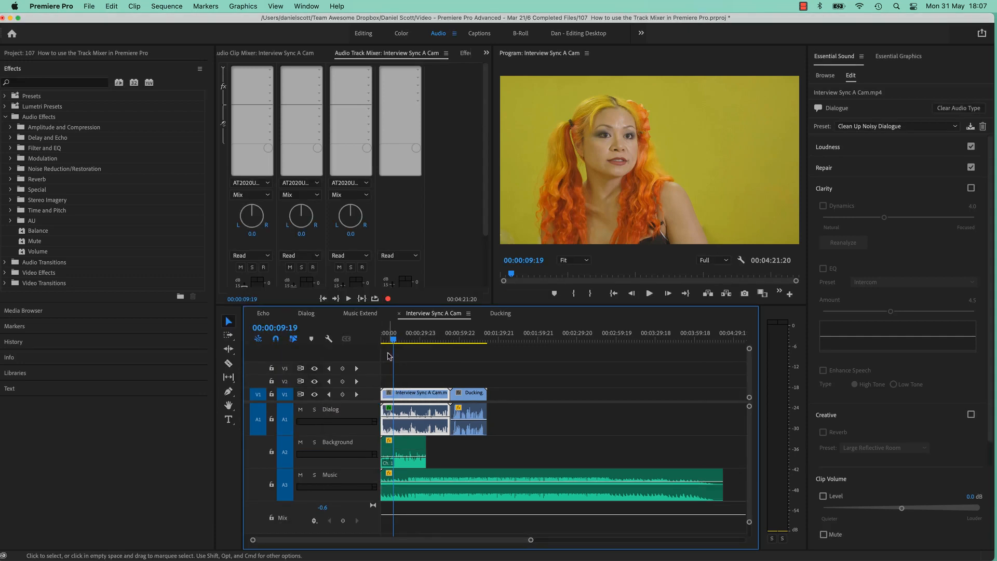
# - Play a few seconds to check the rearranged meters, and look through the timeline display settings for the preset options
pyautogui.press('space')
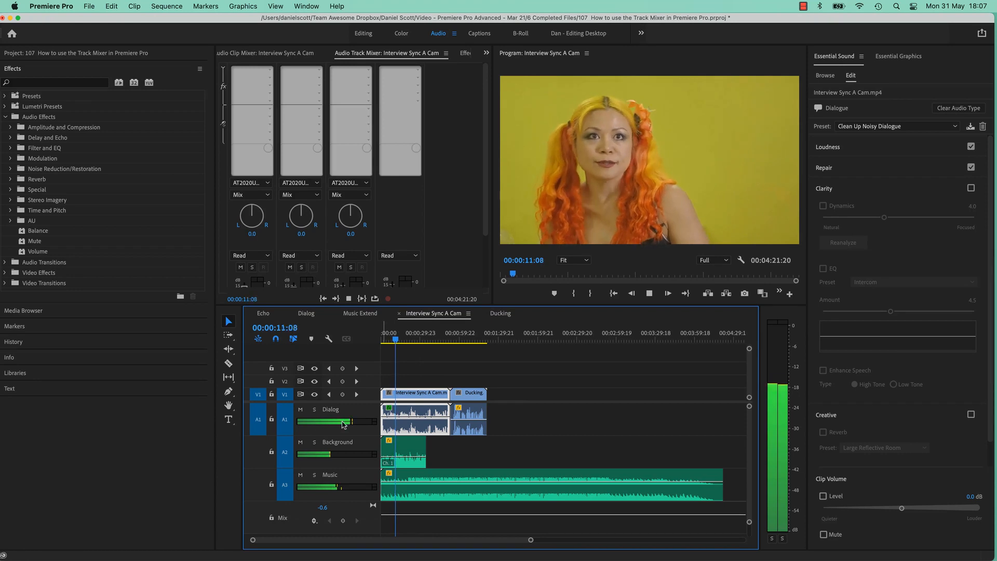
pyautogui.press('space')
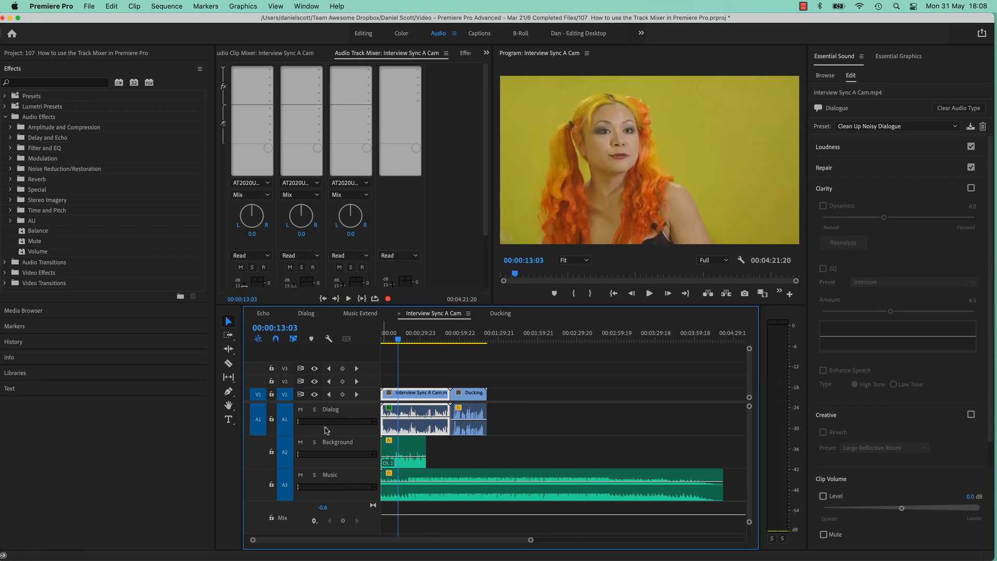
pyautogui.click(328, 339)
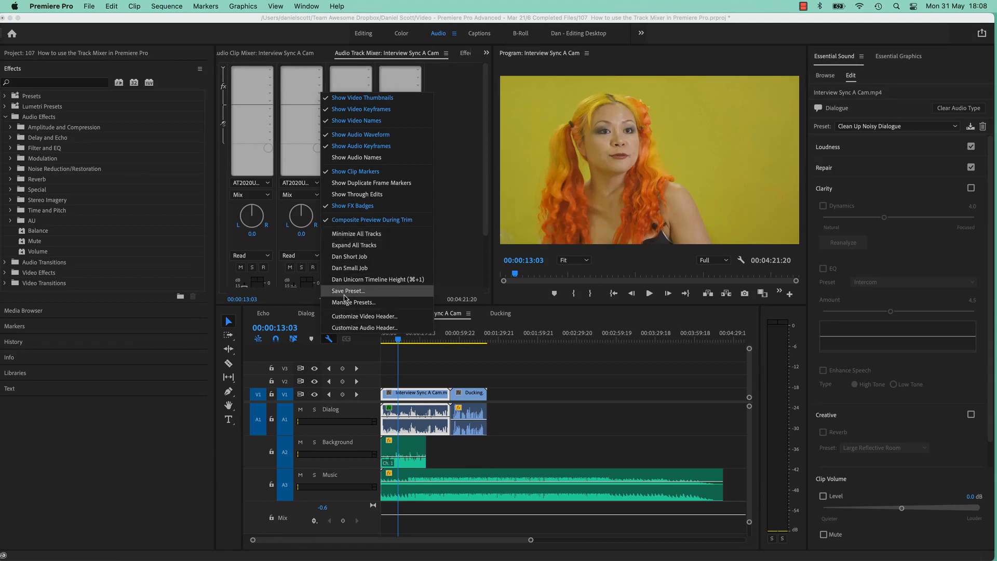
pyautogui.click(374, 364)
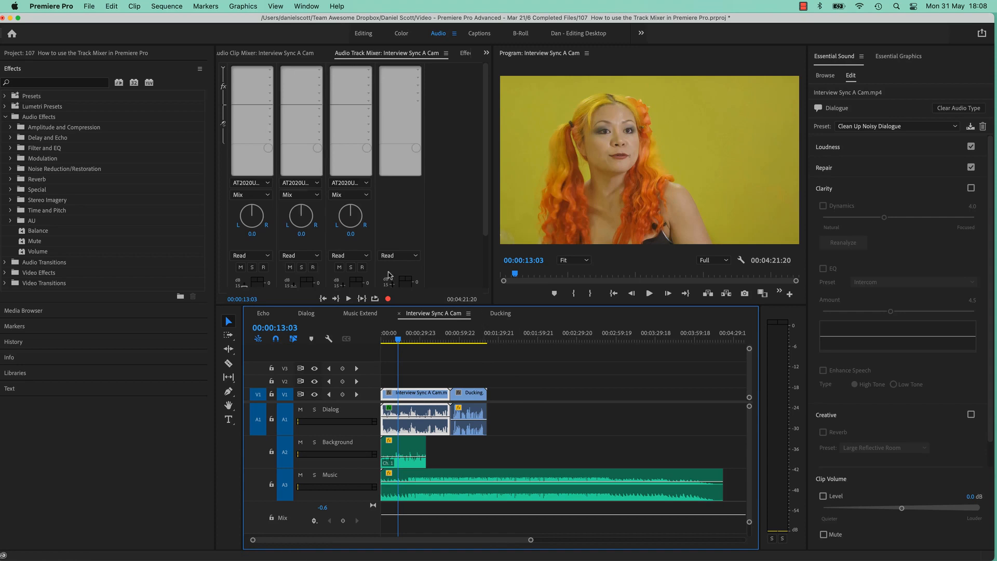